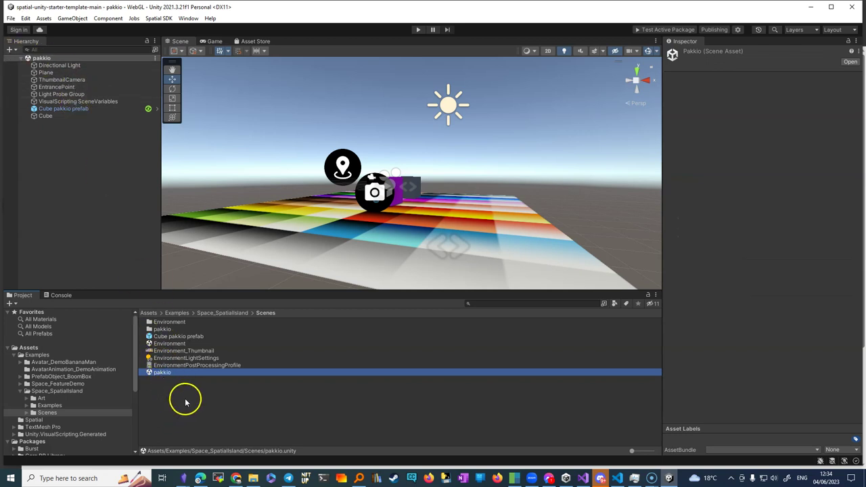
pyautogui.rightClick(183, 388)
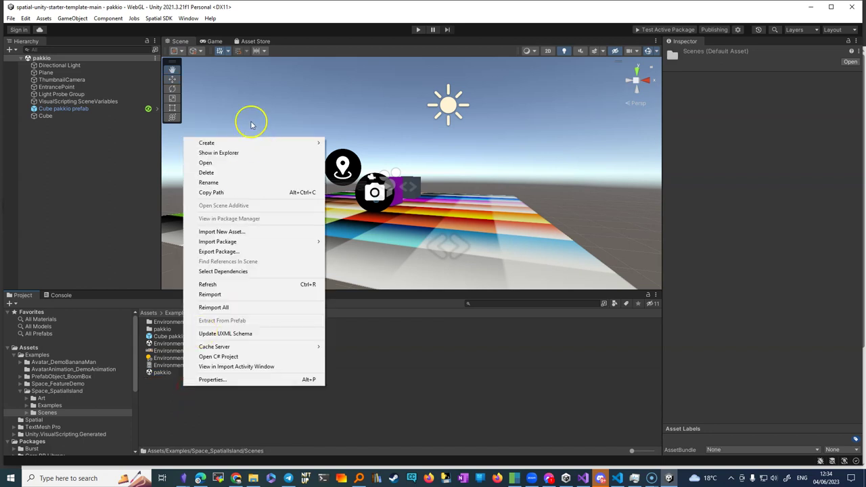
pyautogui.click(244, 142)
pyautogui.click(371, 30)
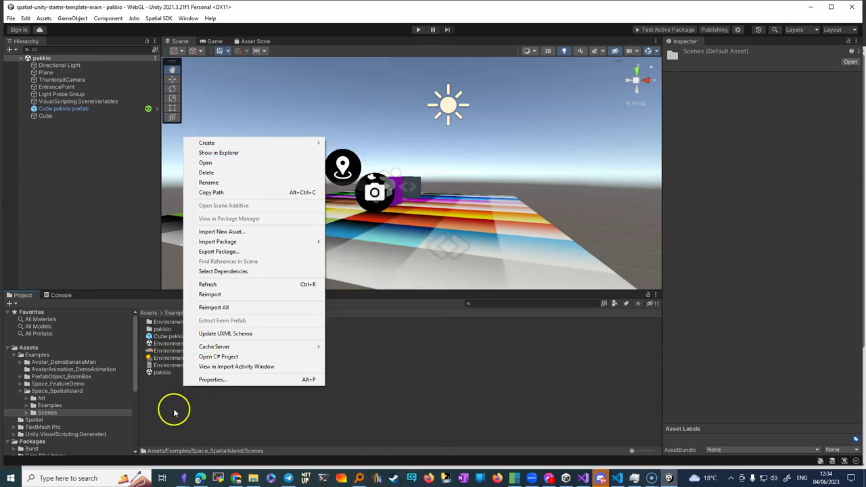
pyautogui.click(157, 393)
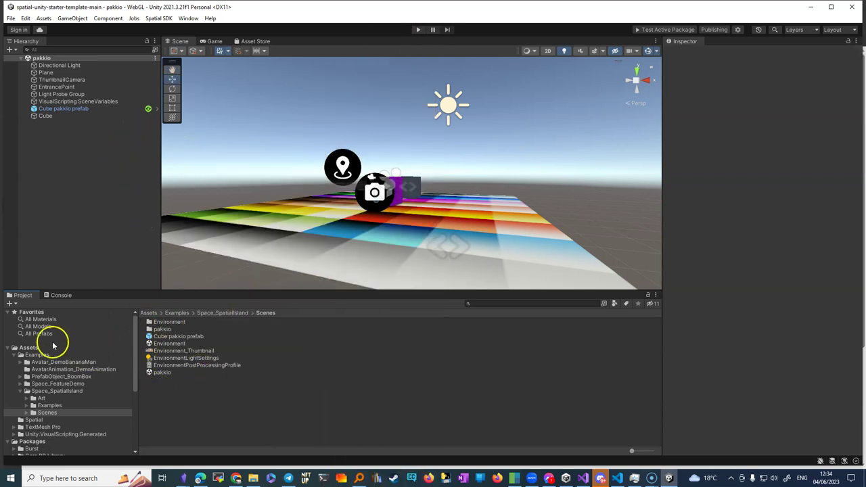
# Create a new scene named Pluto in the root Assets folder and open it
pyautogui.click(151, 313)
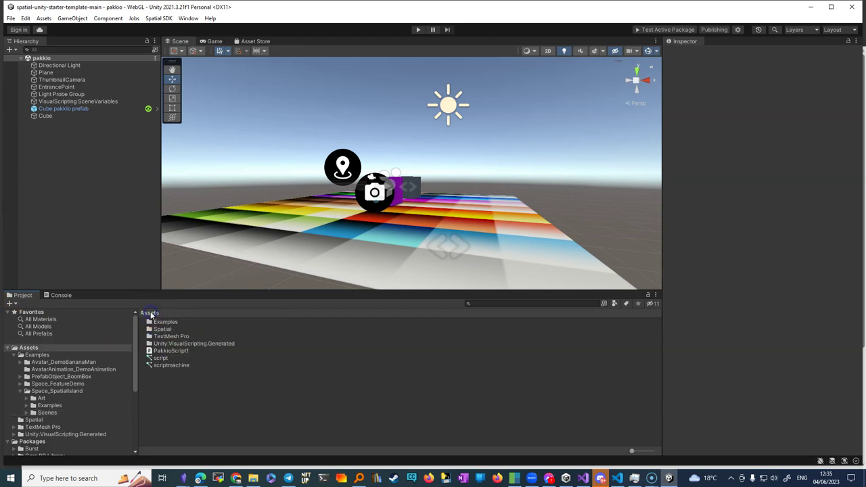
pyautogui.rightClick(188, 383)
pyautogui.moveTo(223, 137)
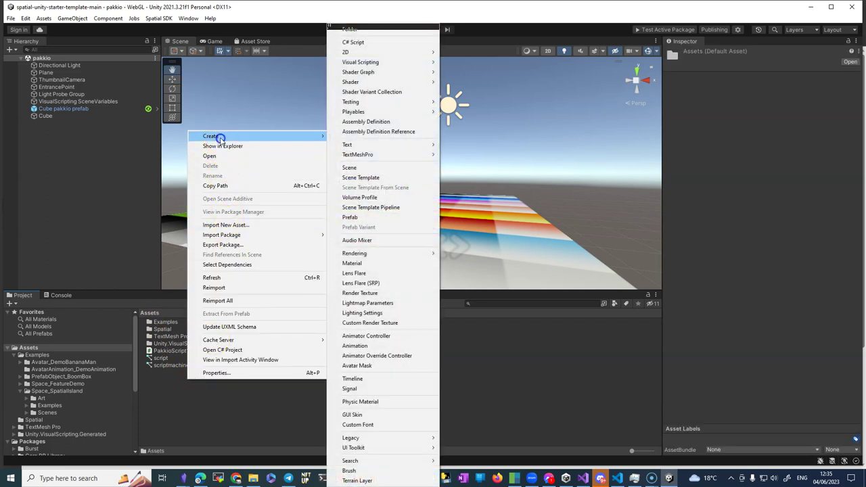
pyautogui.click(393, 168)
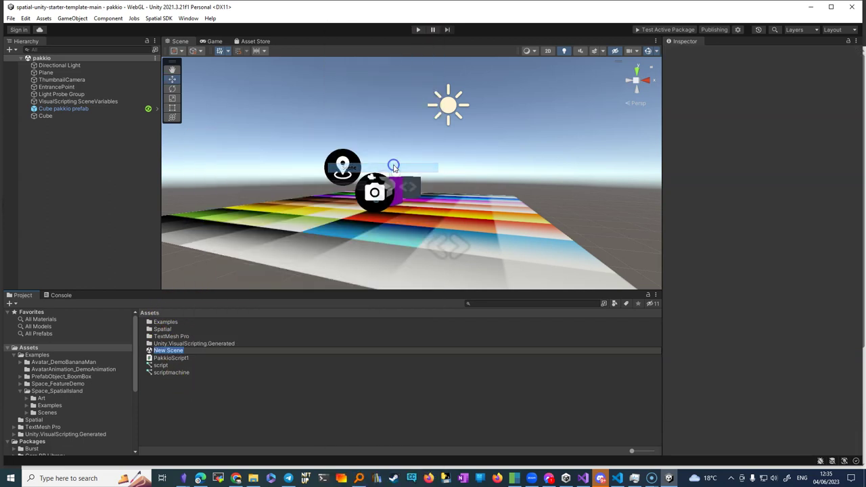
pyautogui.write('Pluto')
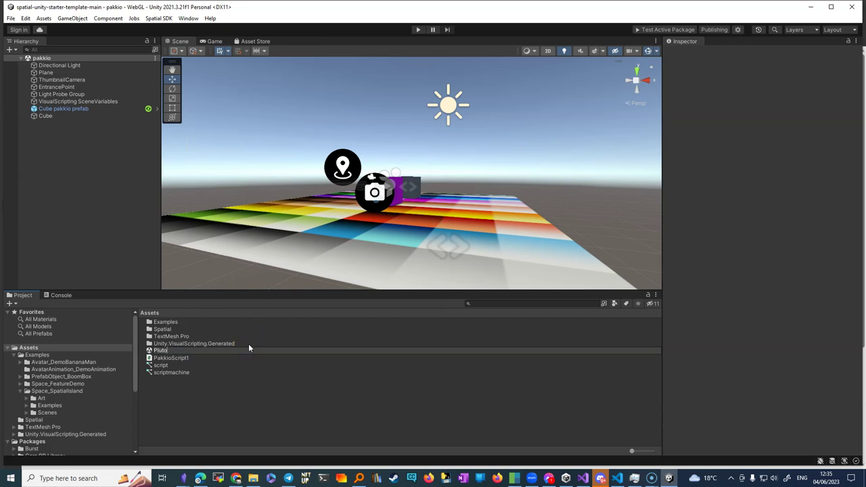
pyautogui.press('Return')
pyautogui.click(168, 359)
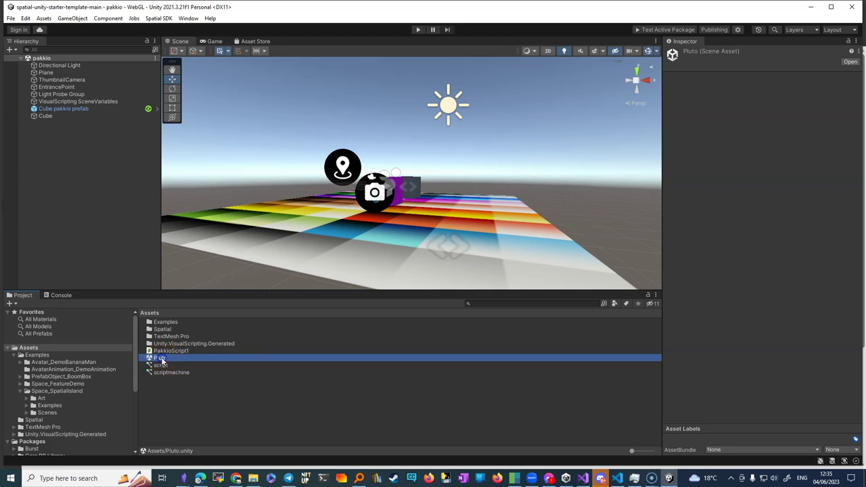
pyautogui.doubleClick(162, 359)
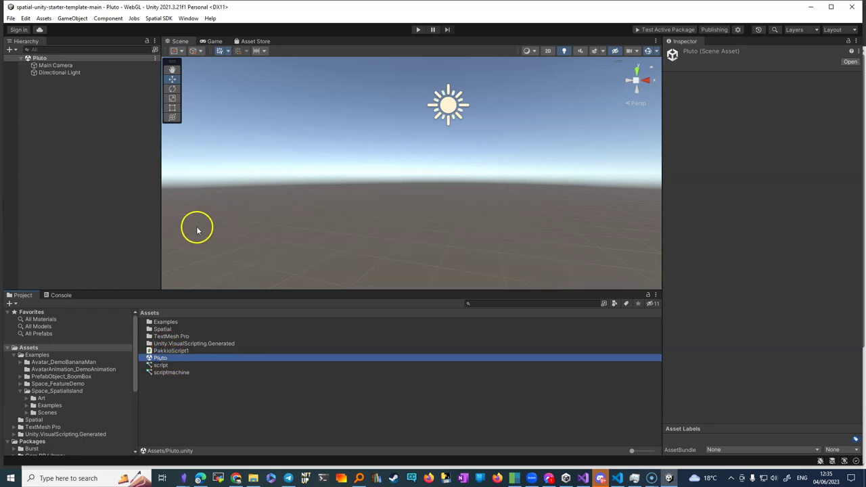
# Examine the Main Camera and the Directional Light in the new scene, framing each one in the scene view
pyautogui.click(308, 237)
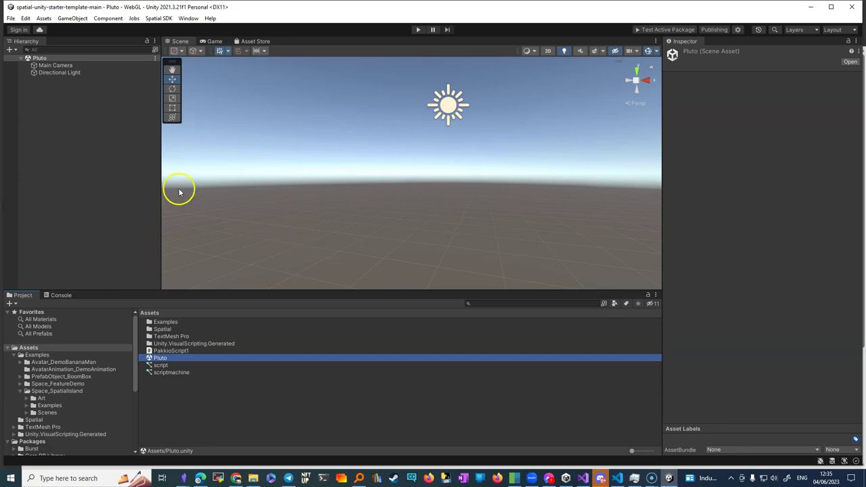
pyautogui.click(47, 65)
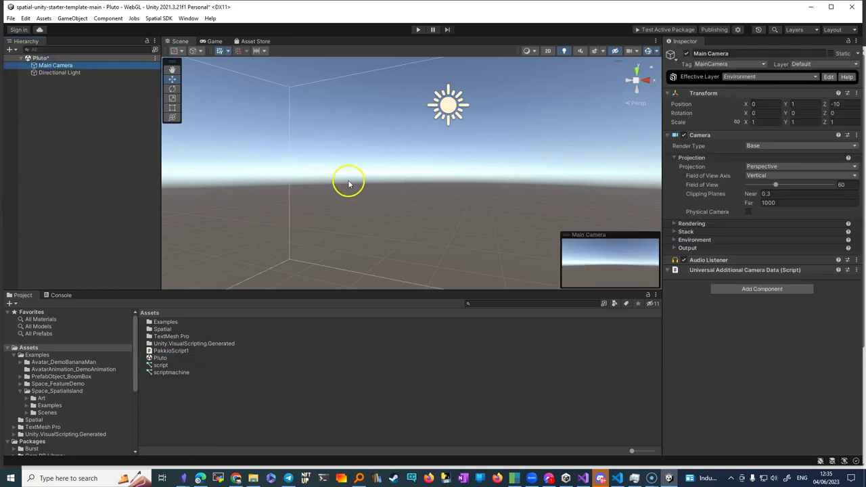
pyautogui.press('f')
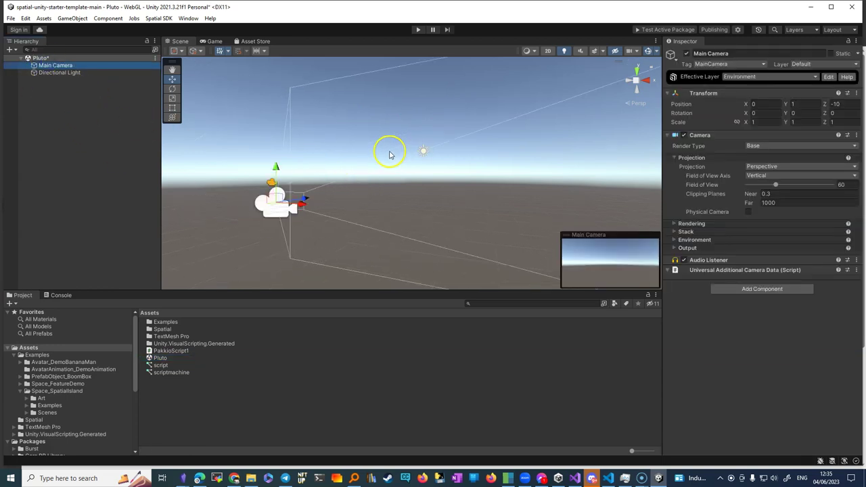
pyautogui.scroll(3, 385, 152)
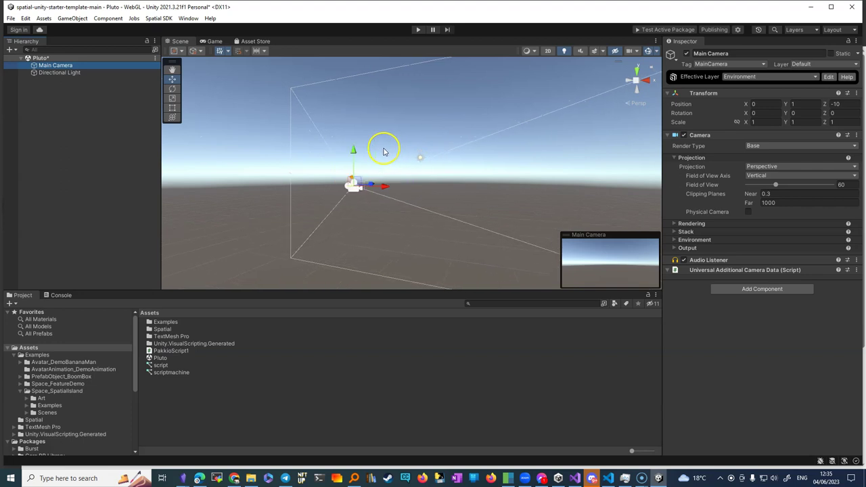
pyautogui.scroll(3, 382, 152)
pyautogui.scroll(-1, 381, 156)
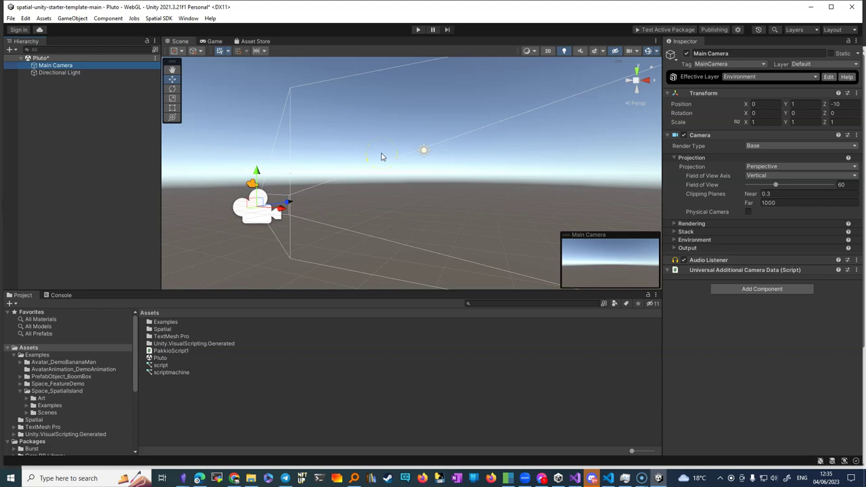
pyautogui.moveTo(387, 146); pyautogui.dragTo(443, 154, button='right')
pyautogui.moveTo(443, 154); pyautogui.dragTo(448, 213)
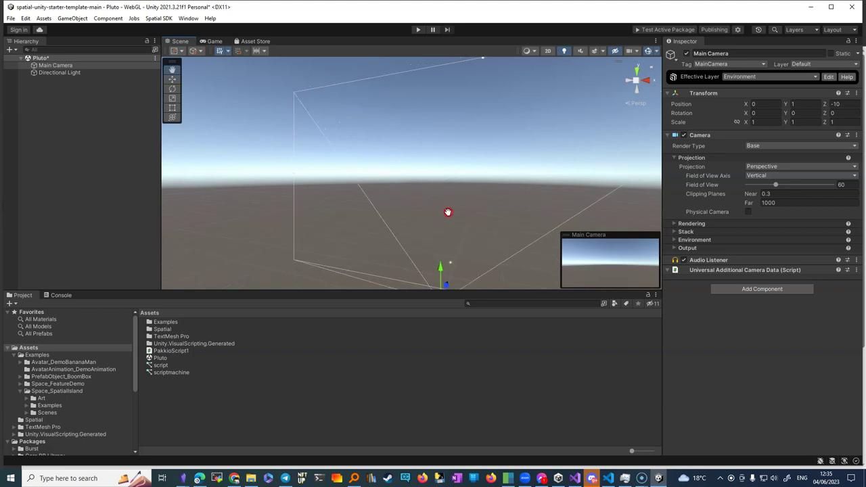
pyautogui.click(70, 73)
pyautogui.doubleClick(66, 72)
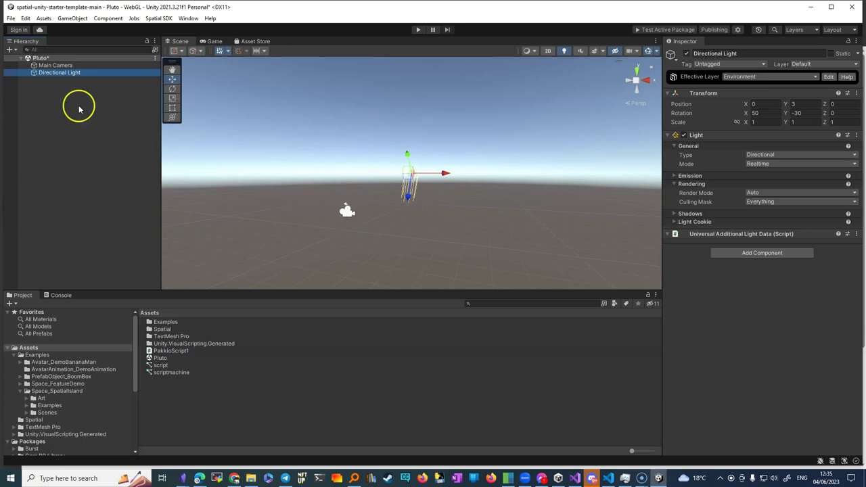
# Add a 3D Plane object to the Pluto scene, keeping its default name
pyautogui.click(10, 51)
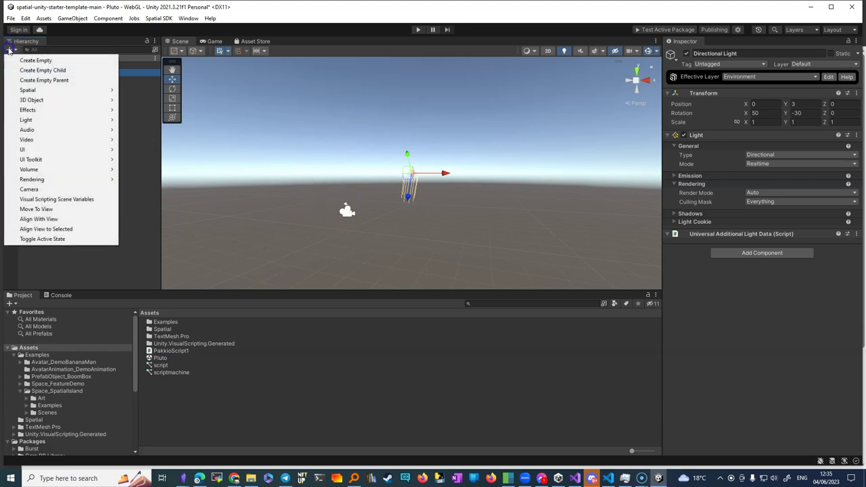
pyautogui.moveTo(57, 99)
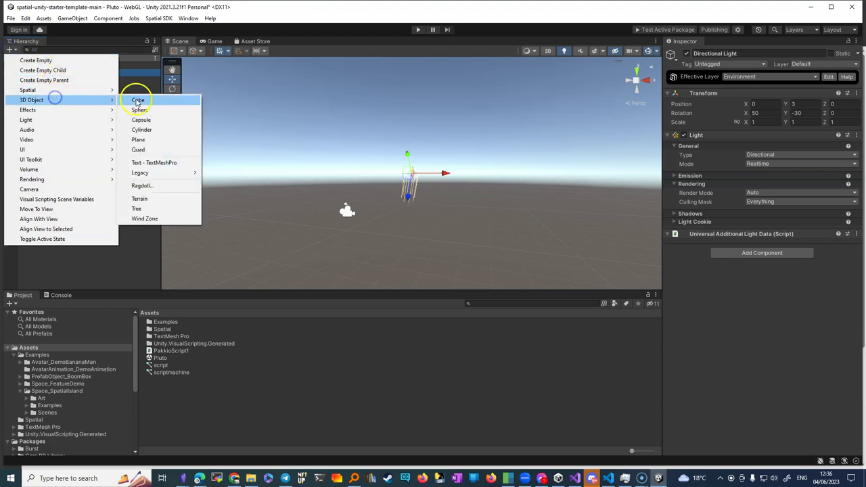
pyautogui.click(144, 140)
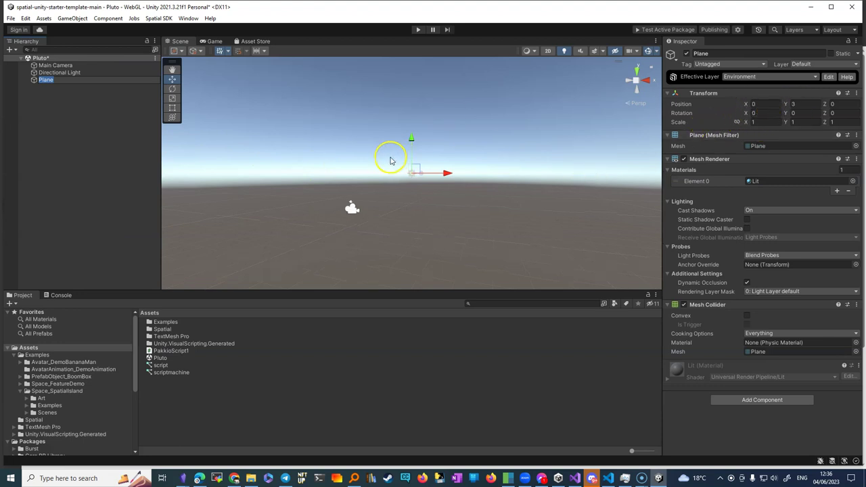
pyautogui.click(31, 83)
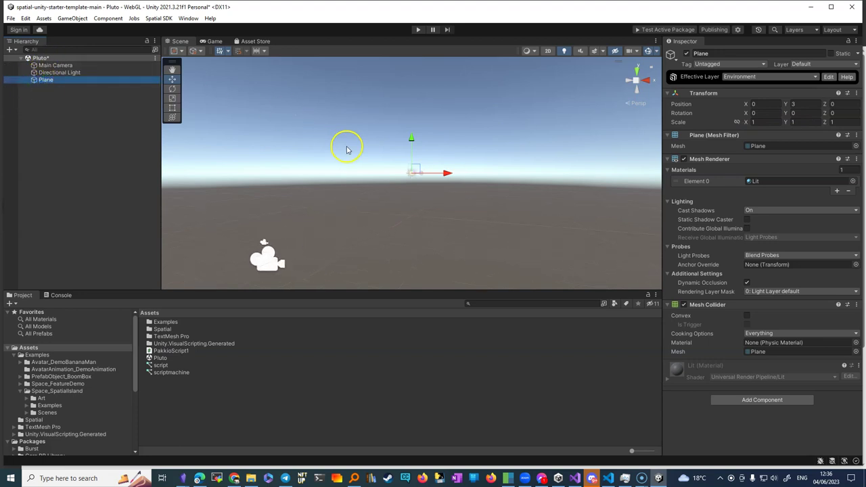
pyautogui.moveTo(330, 155); pyautogui.dragTo(388, 176, button='middle')
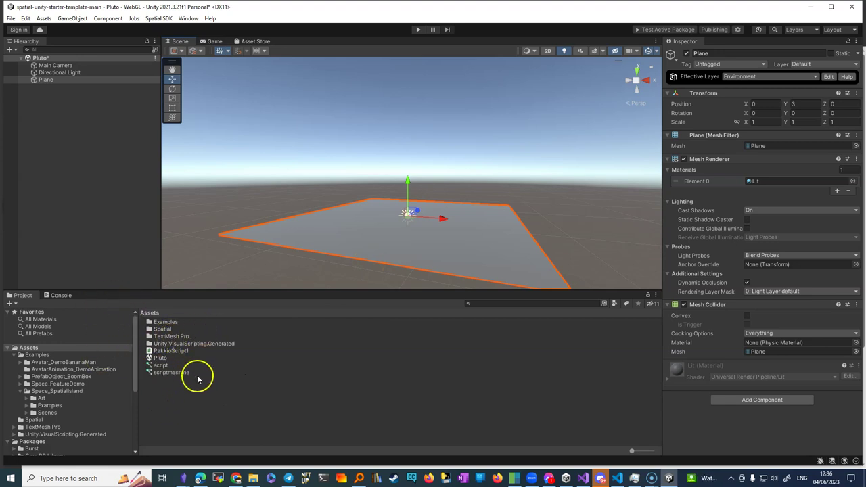
# Create a new material in the Assets folder and set its Base Map colour to bright green (1AF314)
pyautogui.rightClick(296, 399)
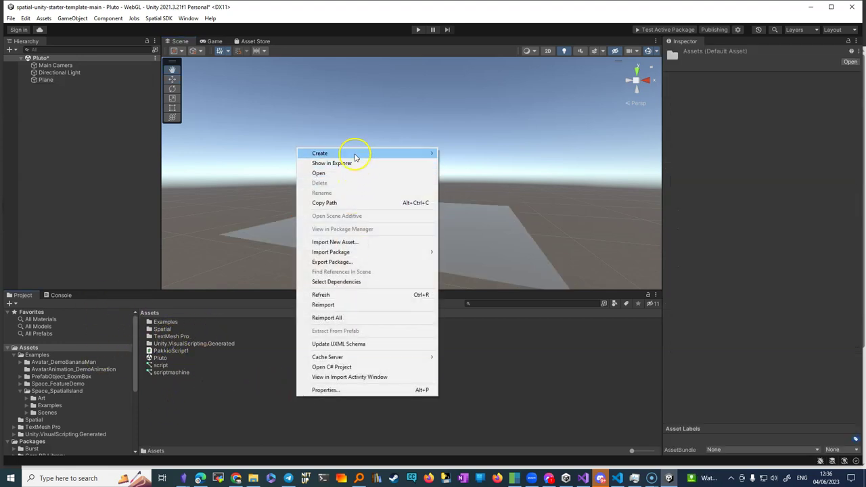
pyautogui.moveTo(355, 155)
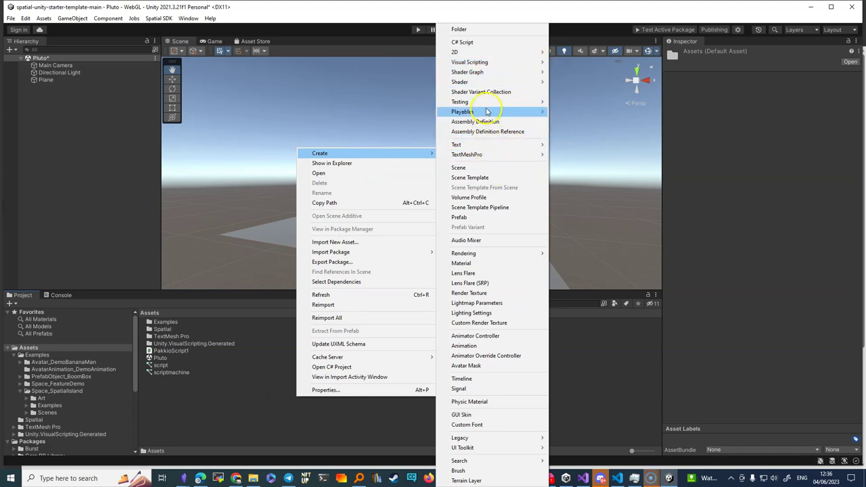
pyautogui.click(465, 263)
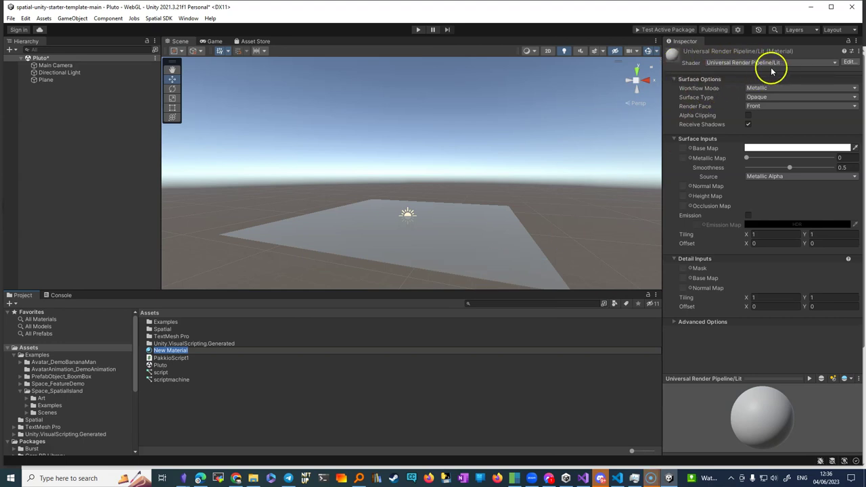
pyautogui.click(785, 148)
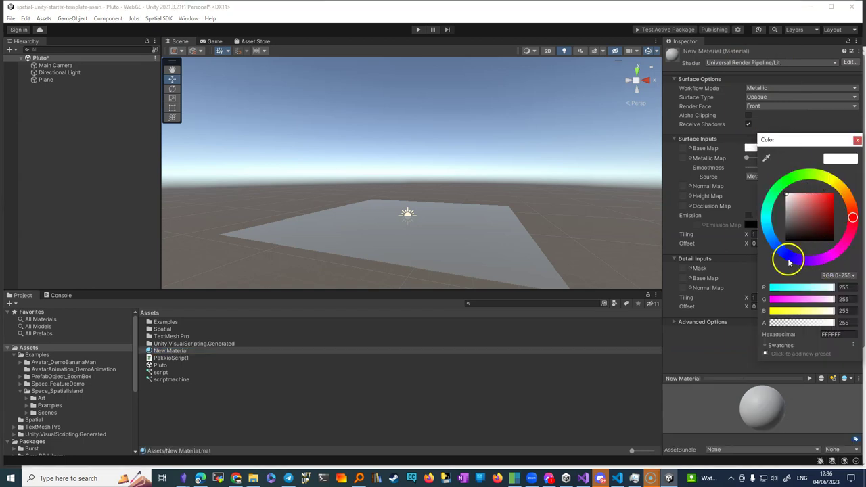
pyautogui.click(784, 184)
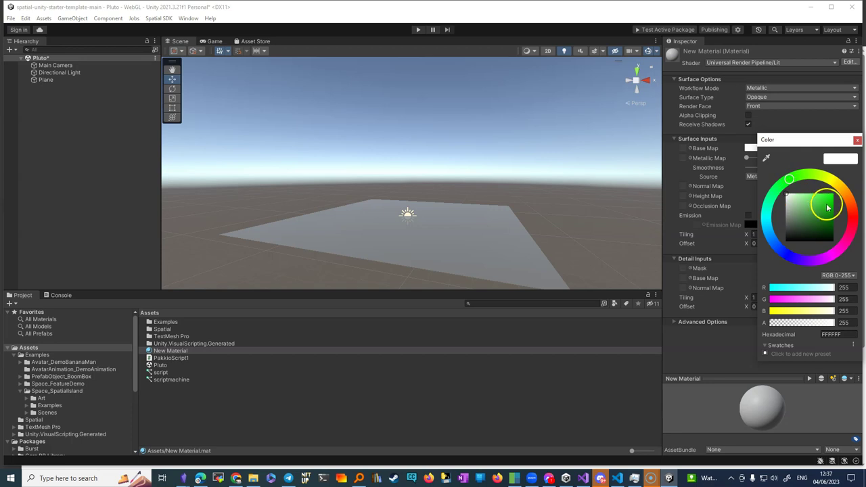
pyautogui.click(831, 198)
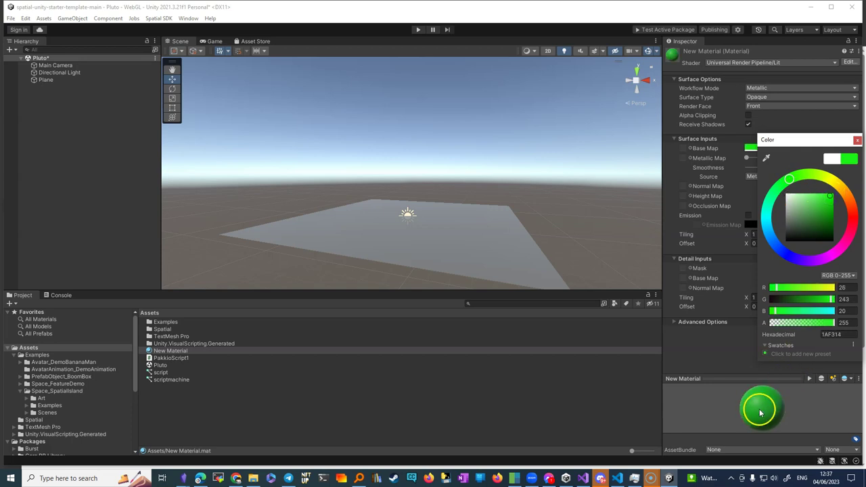
pyautogui.click(267, 385)
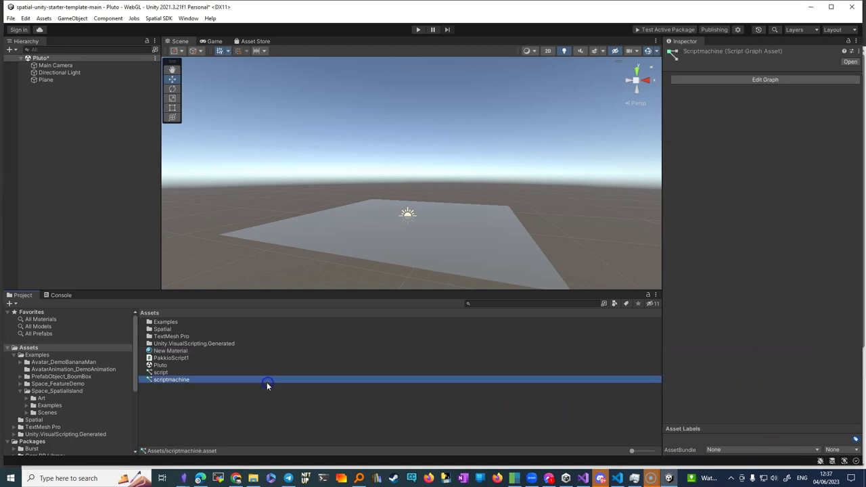
# Rename the new material as green
pyautogui.click(193, 352)
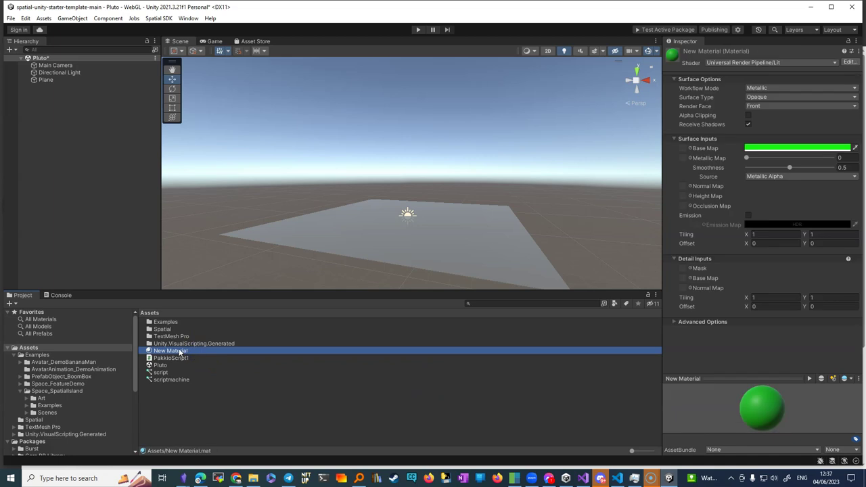
pyautogui.click(179, 352)
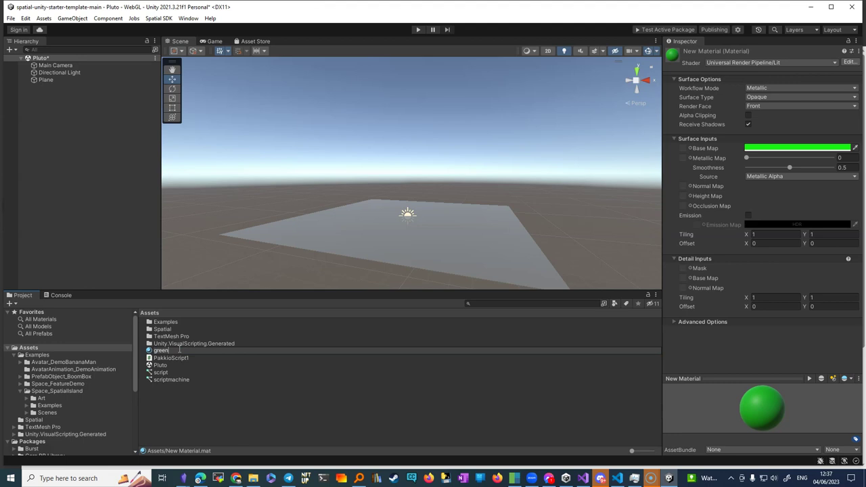
pyautogui.press('Return')
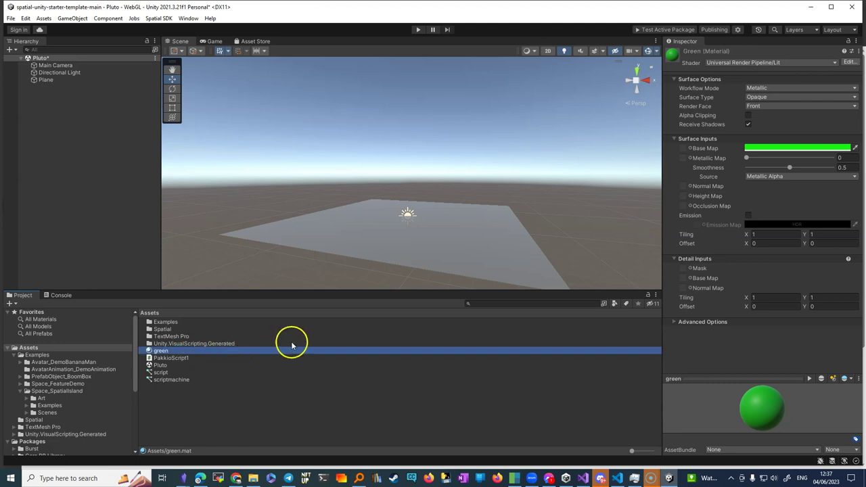
# Apply the green material to the plane in the scene
pyautogui.moveTo(159, 353); pyautogui.dragTo(329, 236)
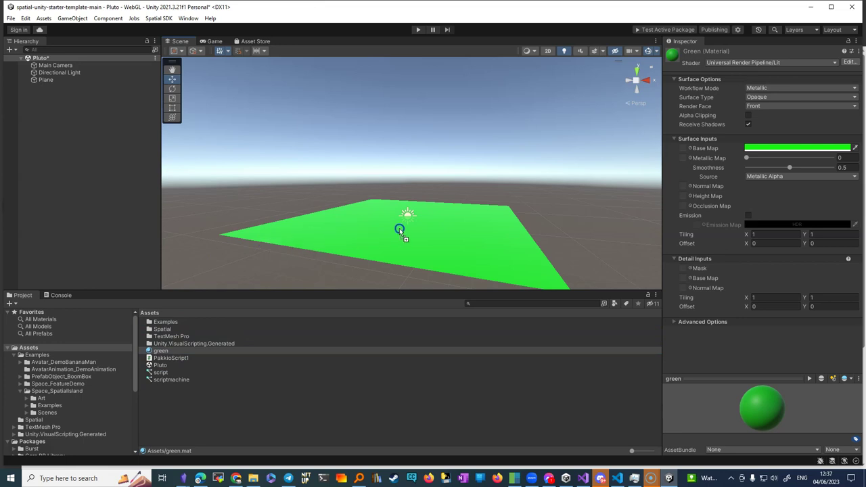
pyautogui.scroll(-3, 405, 235)
pyautogui.moveTo(413, 196); pyautogui.dragTo(434, 194, button='middle')
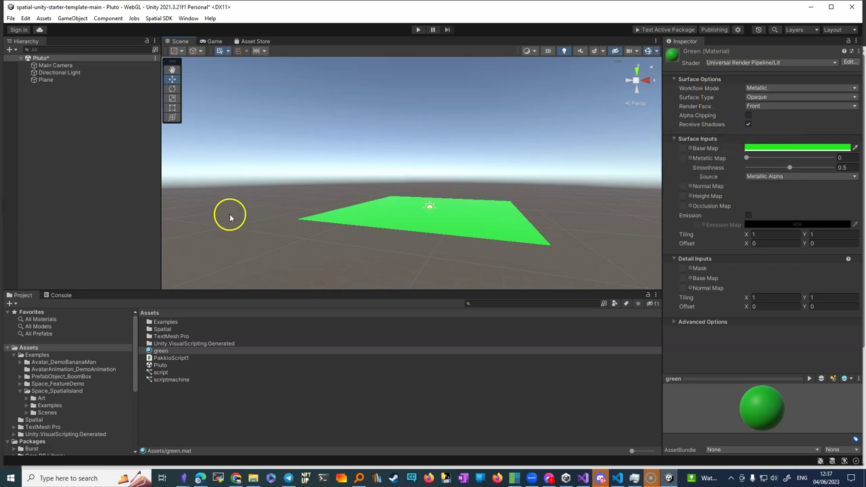
# Reset the plane's transform to its default position, rotation and scale
pyautogui.click(49, 80)
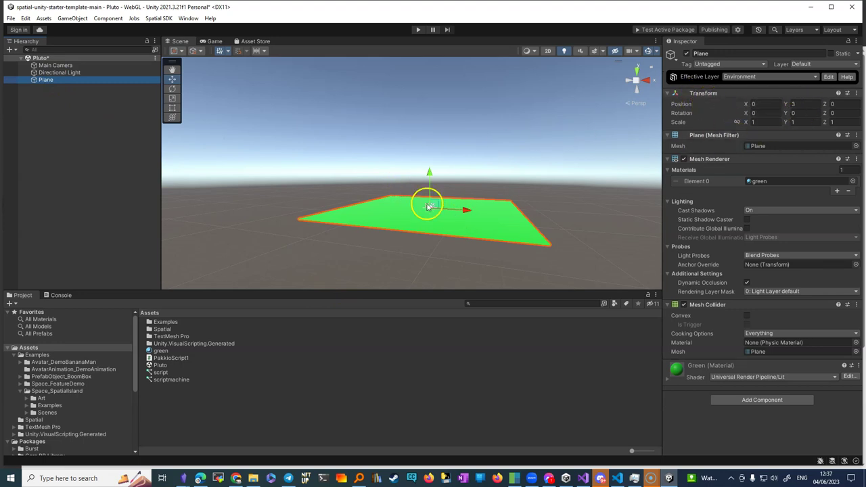
pyautogui.click(797, 104)
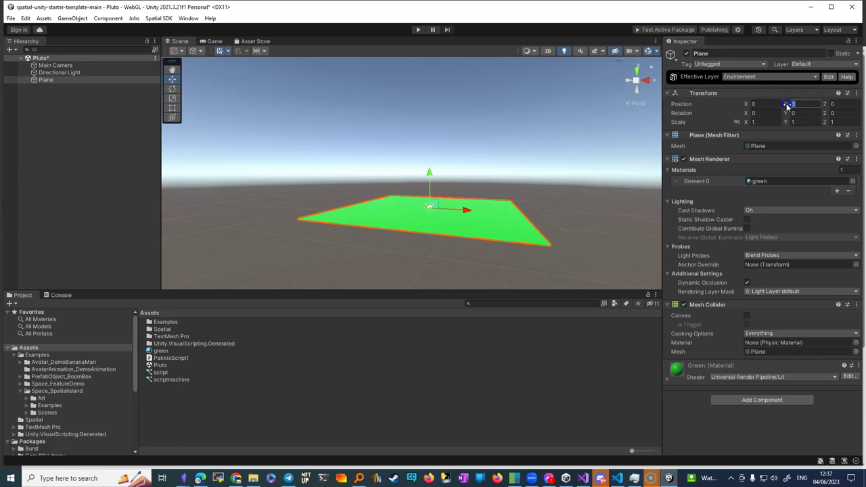
pyautogui.click(857, 93)
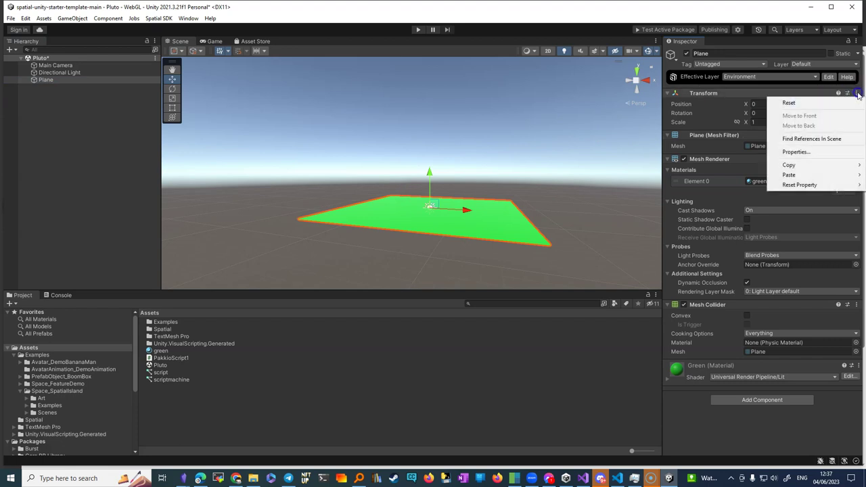
pyautogui.click(791, 103)
pyautogui.scroll(-2, 420, 200)
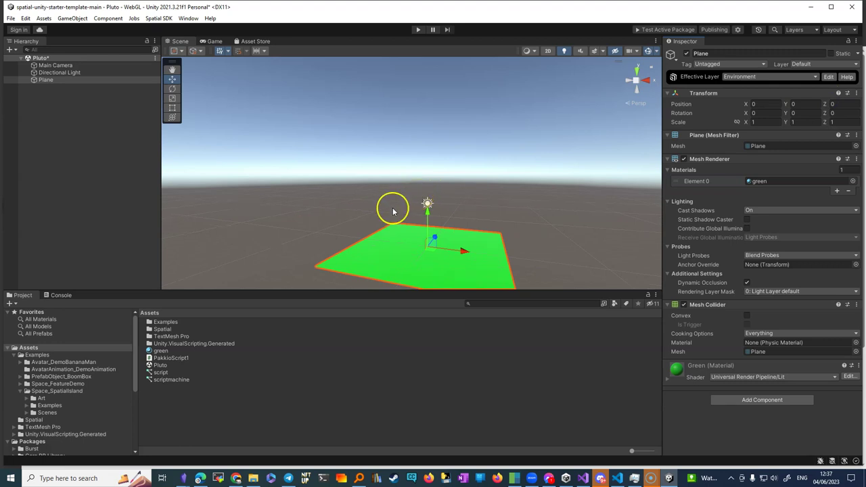
pyautogui.scroll(-3, 423, 213)
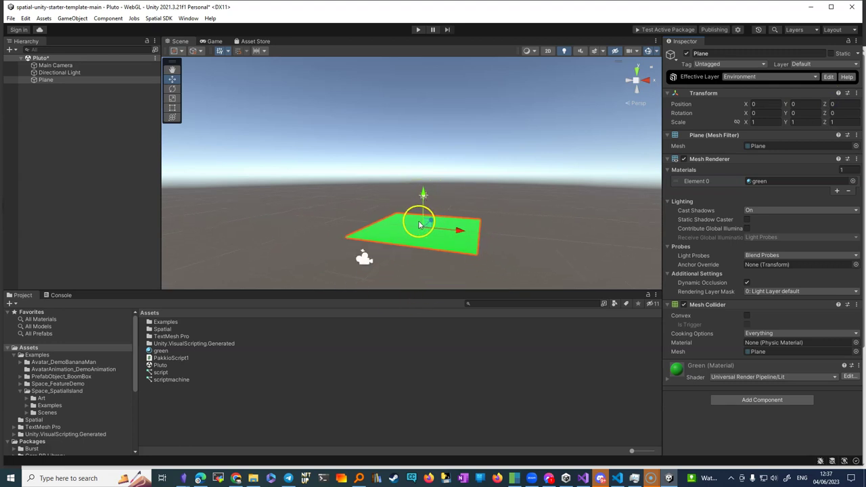
# Check the Main Camera's preview of the plane and save the Pluto scene
pyautogui.click(51, 65)
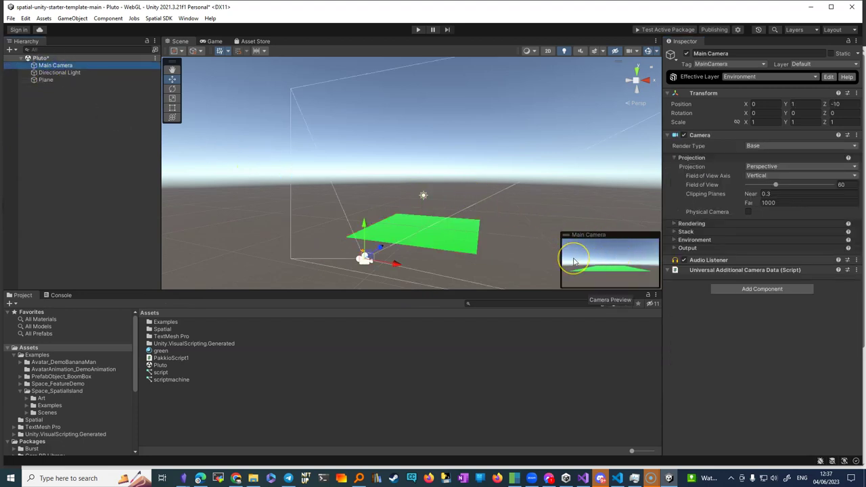
pyautogui.click(43, 59)
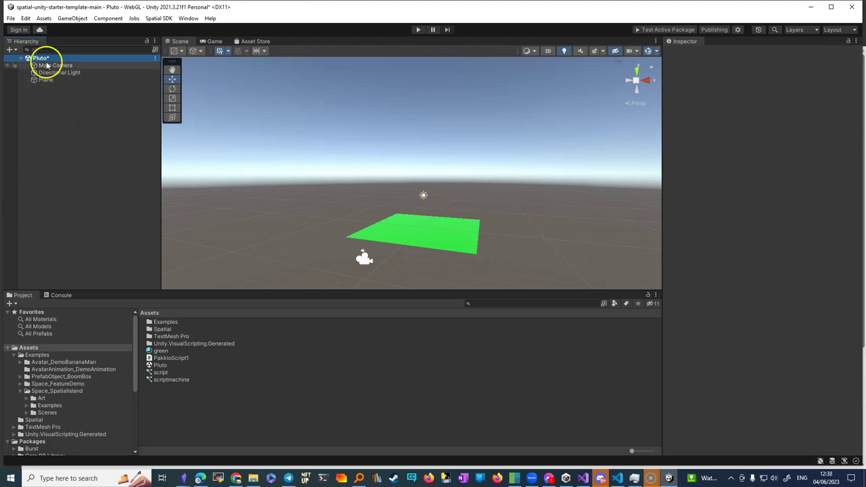
pyautogui.hotkey('ctrl', 's')
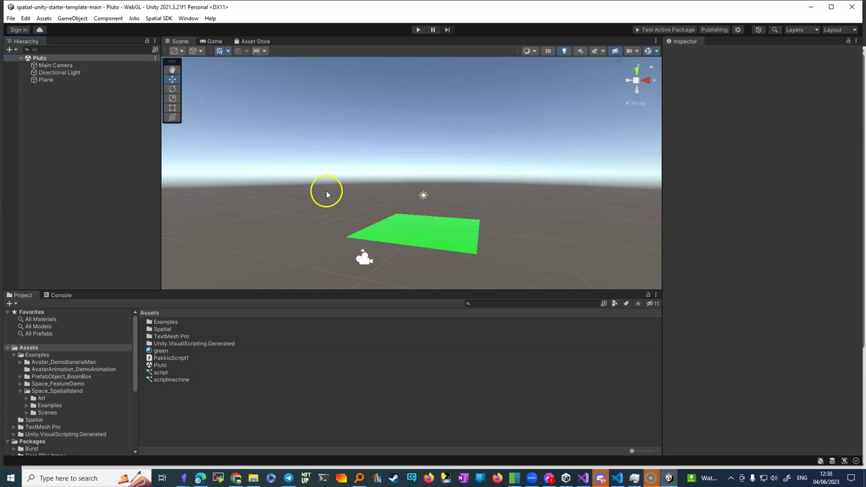
pyautogui.scroll(2, 452, 278)
pyautogui.press('w')
pyautogui.moveTo(451, 277); pyautogui.dragTo(451, 277, button='right')
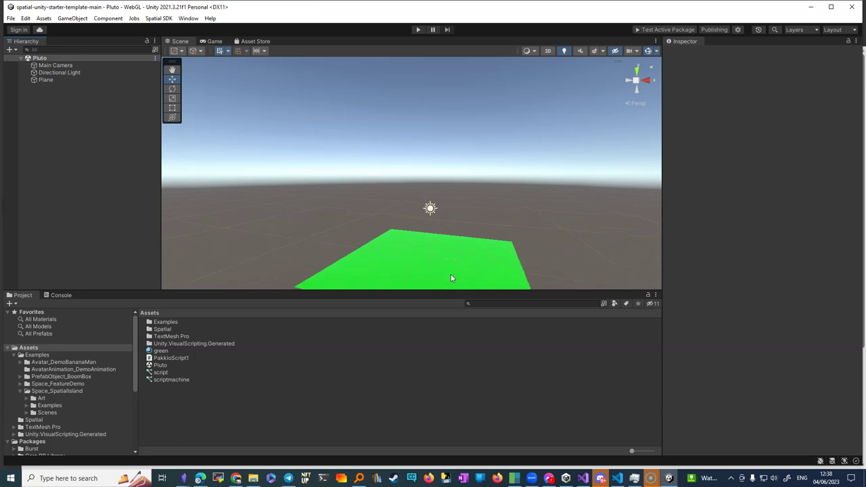
pyautogui.press('s')
pyautogui.moveTo(398, 249); pyautogui.dragTo(396, 246, button='right')
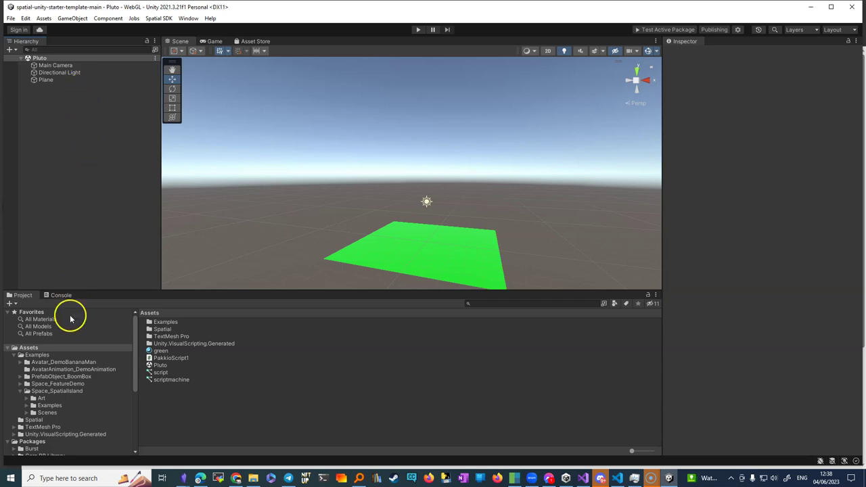
# Browse the Examples folder and filter the project assets by the Scene type
pyautogui.doubleClick(165, 322)
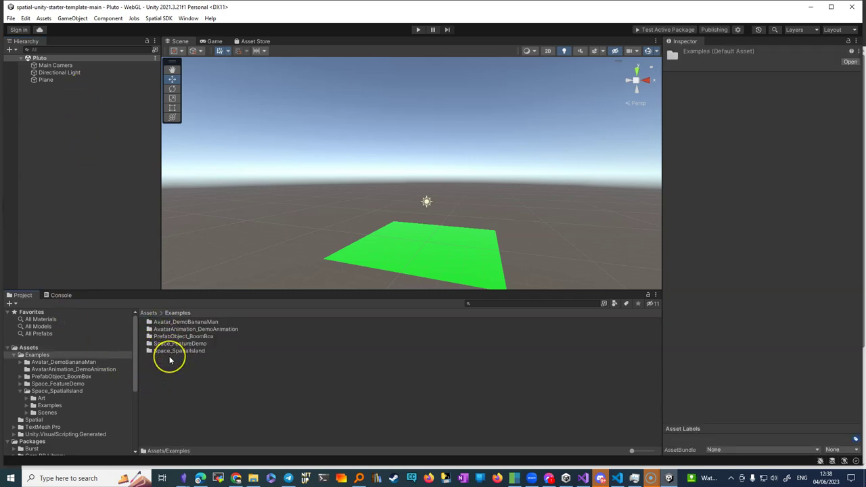
pyautogui.click(614, 303)
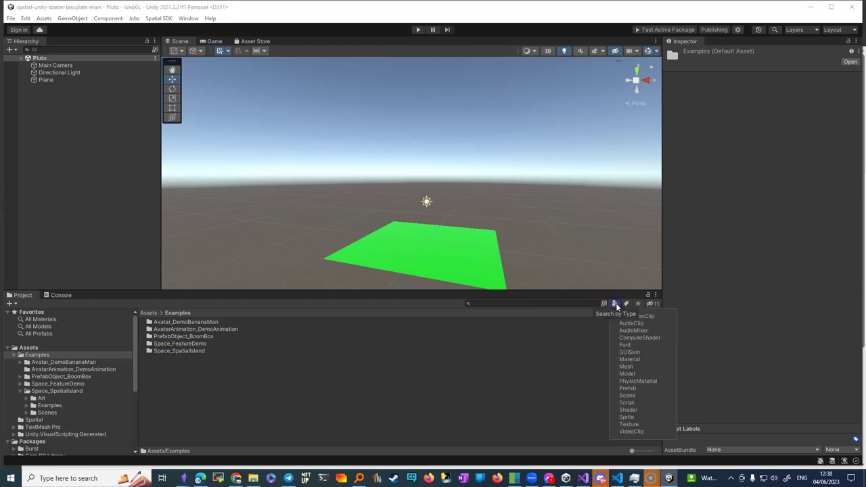
pyautogui.click(628, 396)
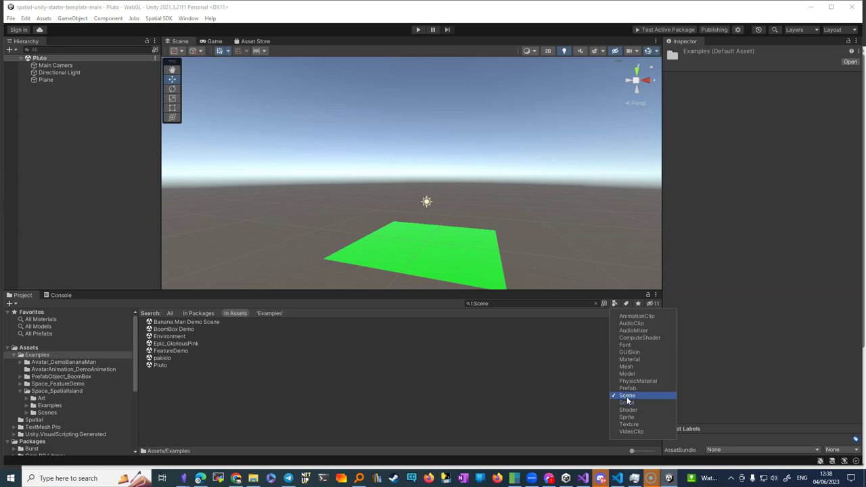
pyautogui.click(549, 358)
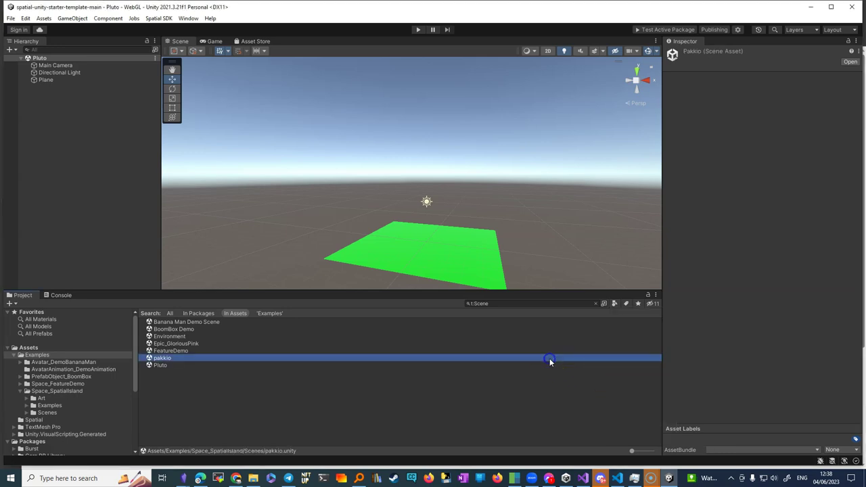
# Open the Environment example scene and inspect the settings of its EntrancePoint object
pyautogui.doubleClick(171, 337)
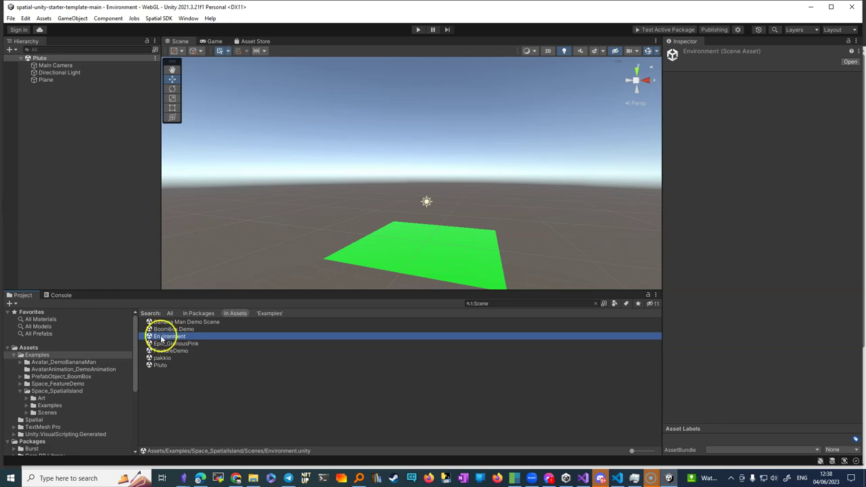
pyautogui.moveTo(323, 244); pyautogui.dragTo(358, 246, button='middle')
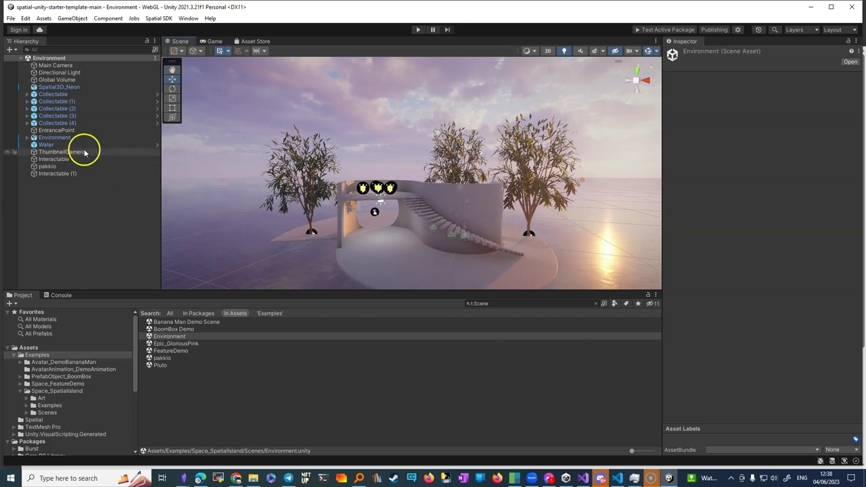
pyautogui.click(56, 131)
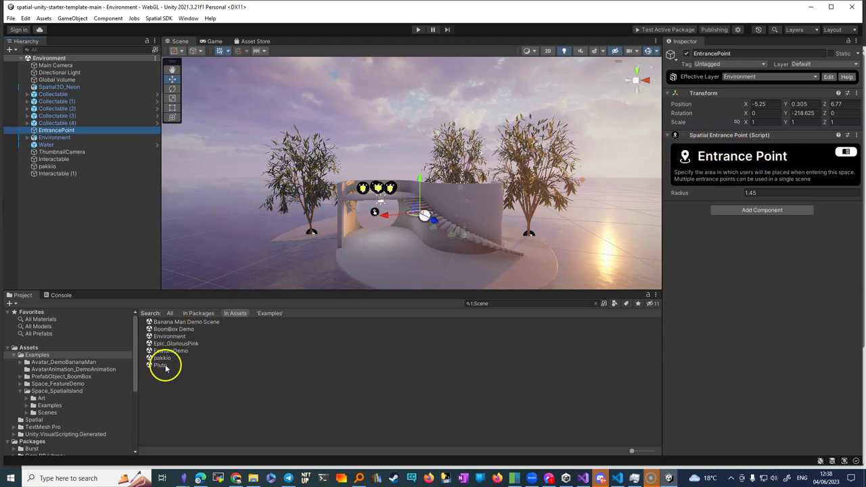
# Reopen the Pluto scene from the filtered list of scenes
pyautogui.doubleClick(163, 365)
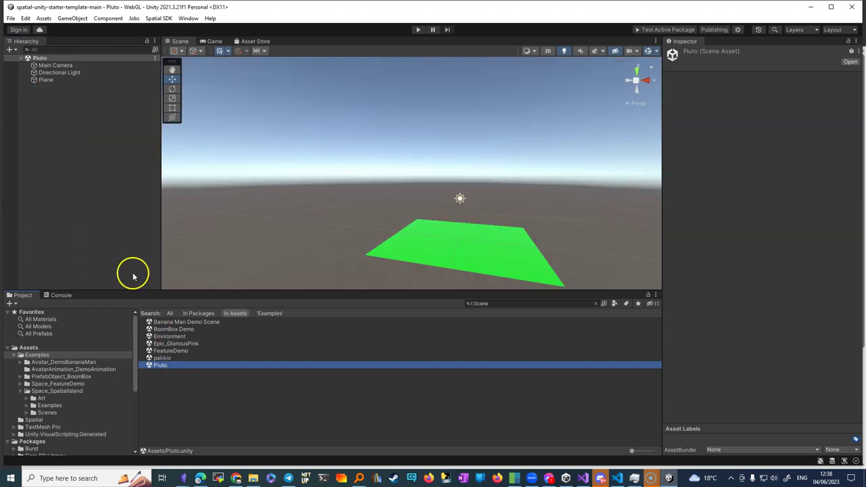
pyautogui.click(9, 50)
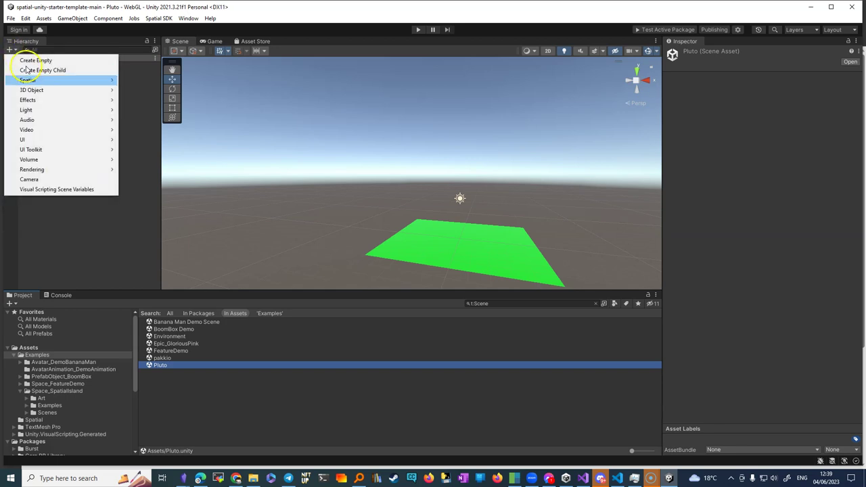
pyautogui.click(410, 412)
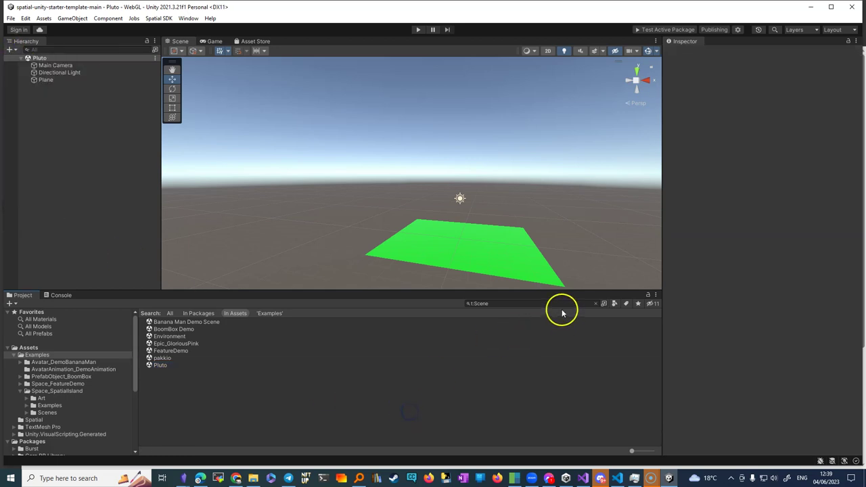
# Search the project assets for "entrance" and place the EntrancePoint prefab on the green plane at about X -1.27, Z 0.74
pyautogui.click(595, 303)
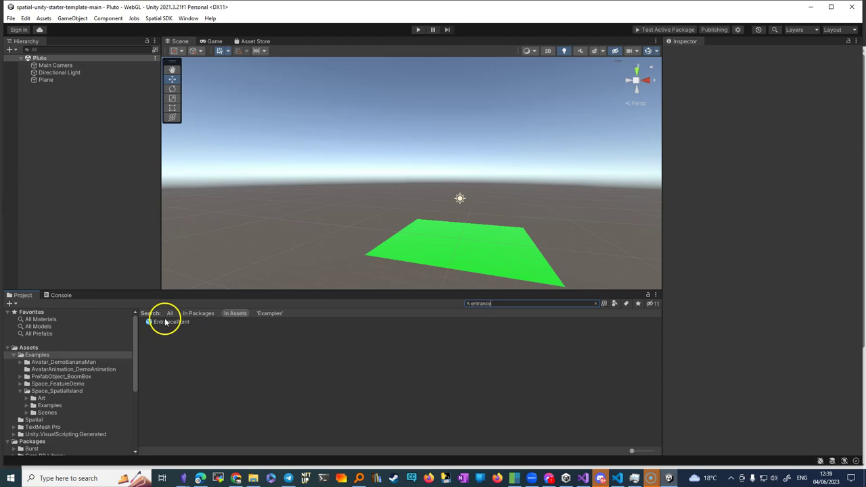
pyautogui.moveTo(165, 325); pyautogui.dragTo(340, 209)
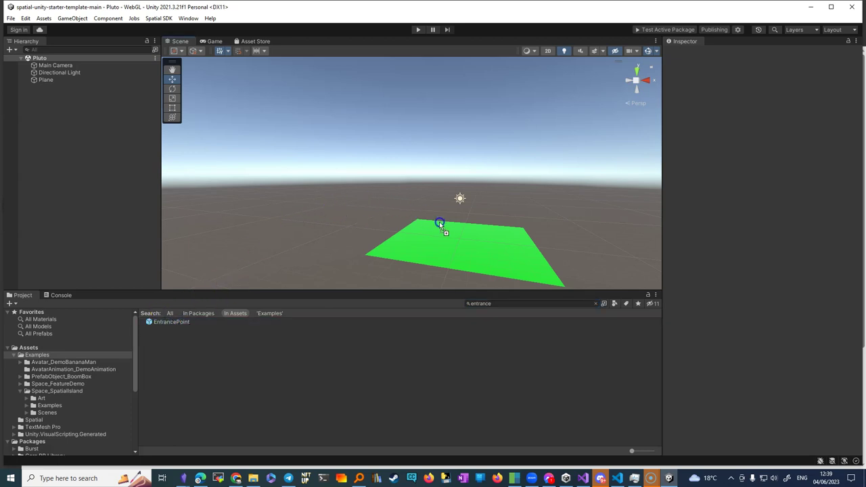
pyautogui.moveTo(445, 233); pyautogui.dragTo(444, 233)
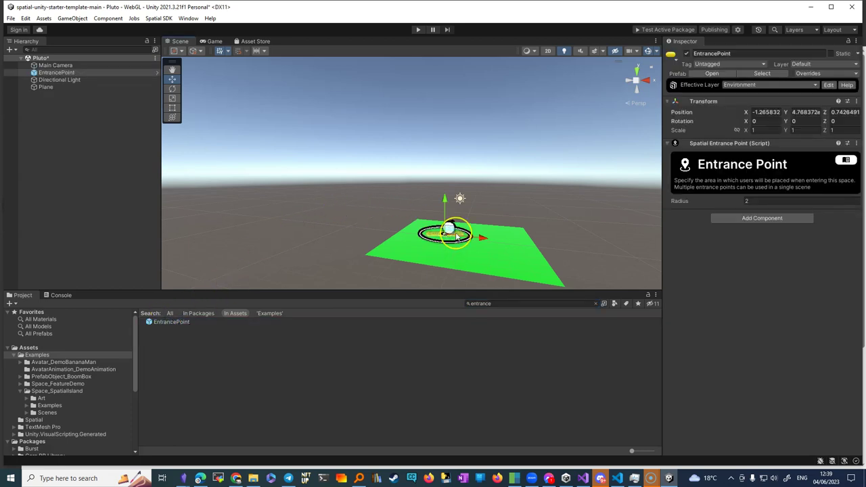
pyautogui.scroll(1, 456, 234)
pyautogui.scroll(1, 456, 235)
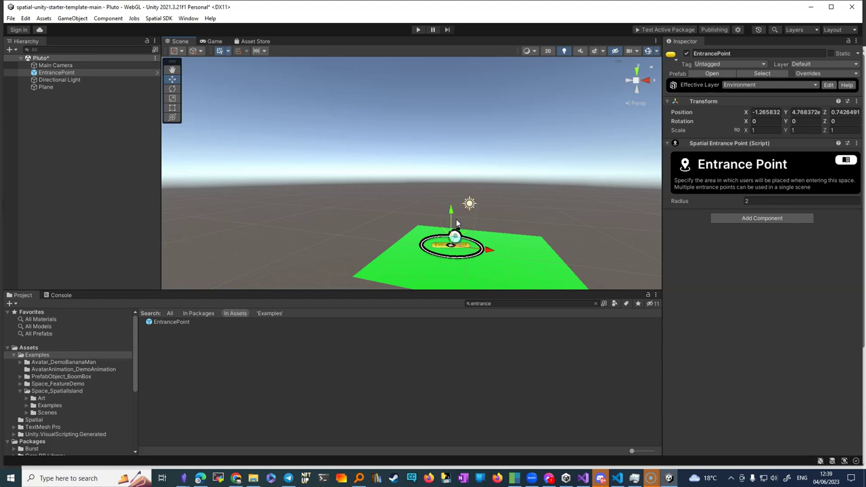
# Add a 3D Cube object to the Pluto scene and reset its transform
pyautogui.click(59, 115)
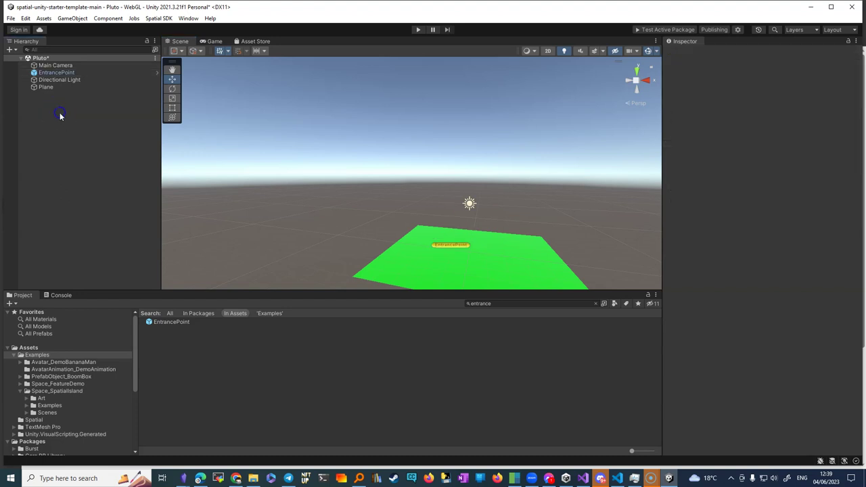
pyautogui.click(9, 50)
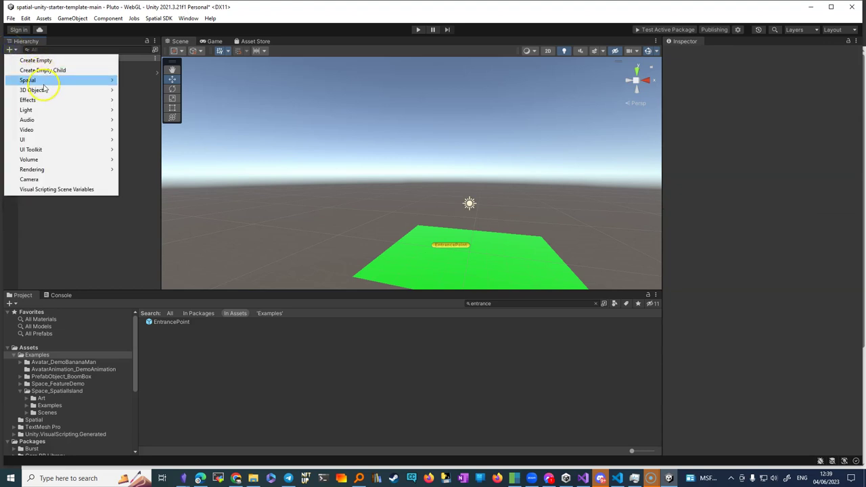
pyautogui.moveTo(41, 90)
pyautogui.click(138, 90)
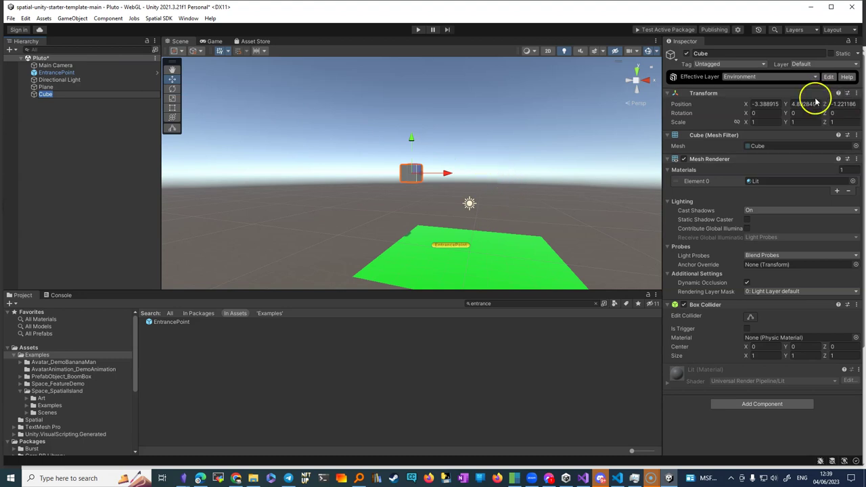
pyautogui.click(856, 93)
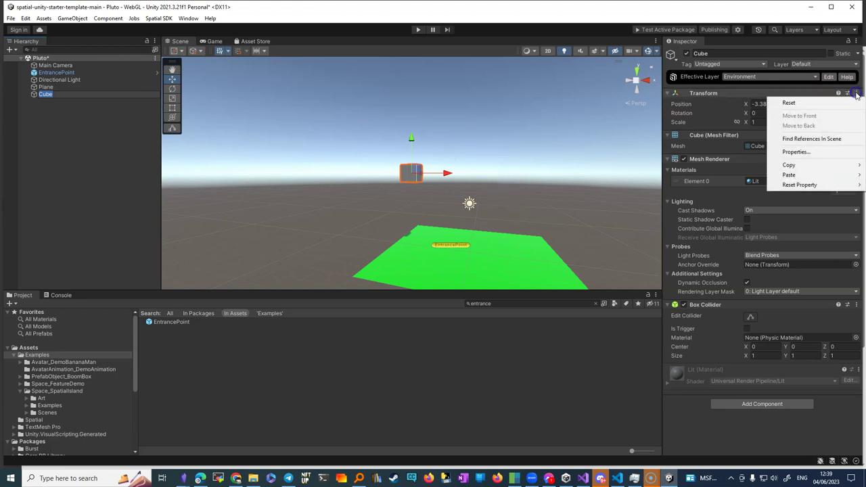
pyautogui.click(843, 104)
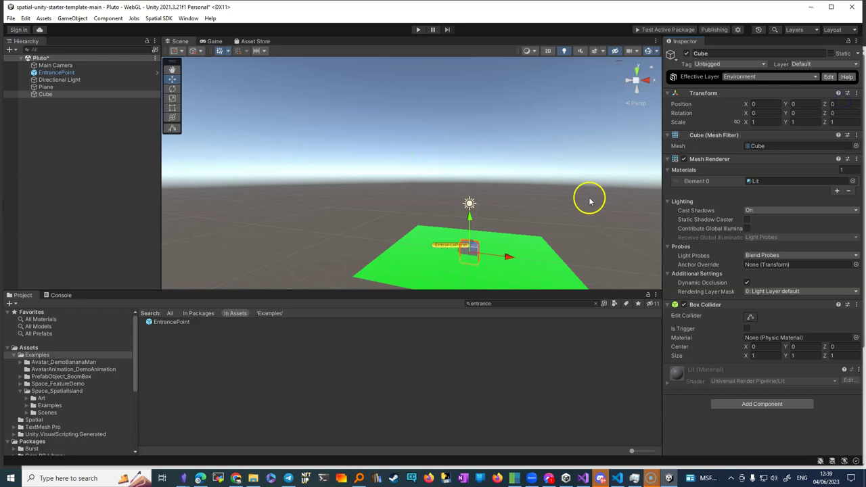
# Move the cube onto the surface near the plane's edge, at about X 3.69 and Y 0.51
pyautogui.moveTo(484, 257); pyautogui.dragTo(464, 201)
pyautogui.moveTo(504, 235); pyautogui.dragTo(571, 243)
pyautogui.moveTo(526, 206); pyautogui.dragTo(526, 213)
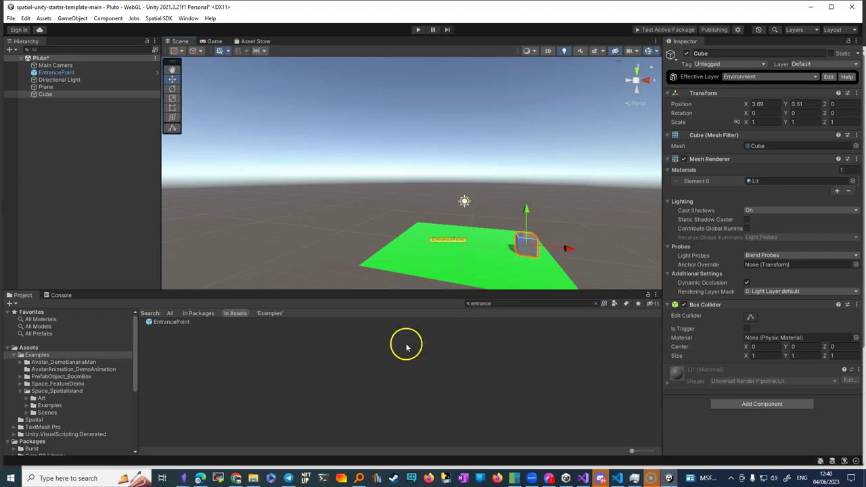
# Search the project assets for "red" and apply the colorred material to the cube
pyautogui.click(489, 303)
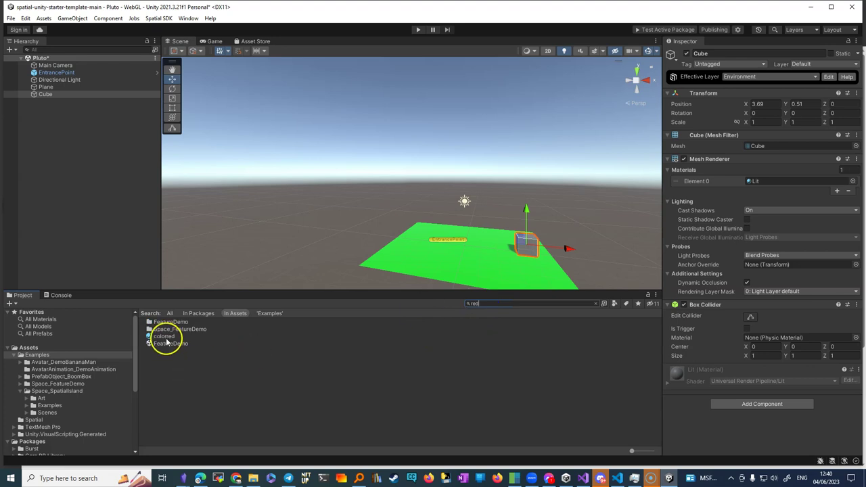
pyautogui.click(163, 336)
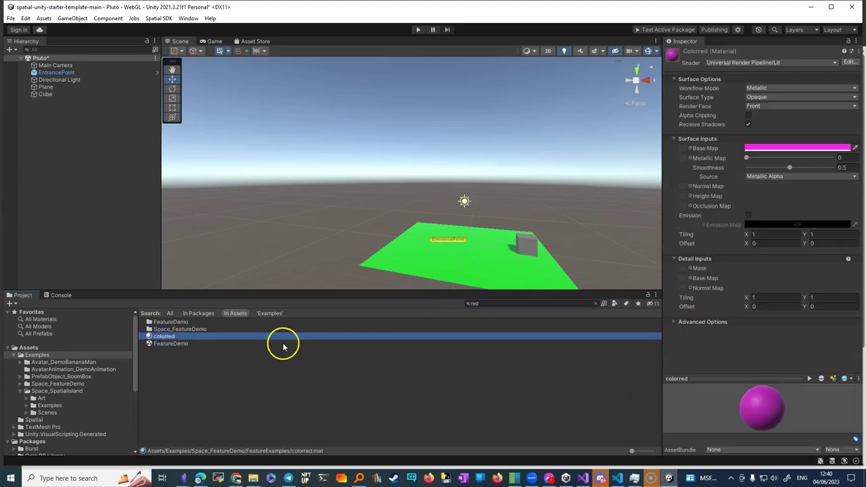
pyautogui.moveTo(263, 320); pyautogui.dragTo(517, 263)
pyautogui.click(458, 347)
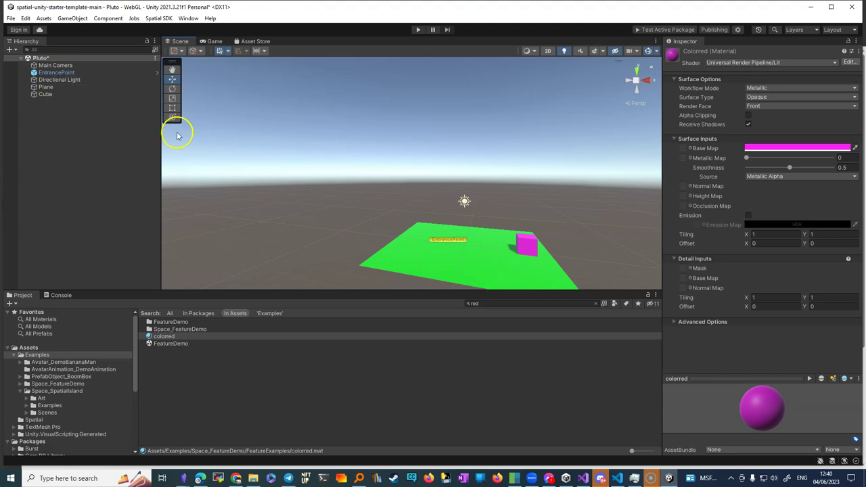
# Inspect the collider components of the plane and the cube
pyautogui.click(48, 87)
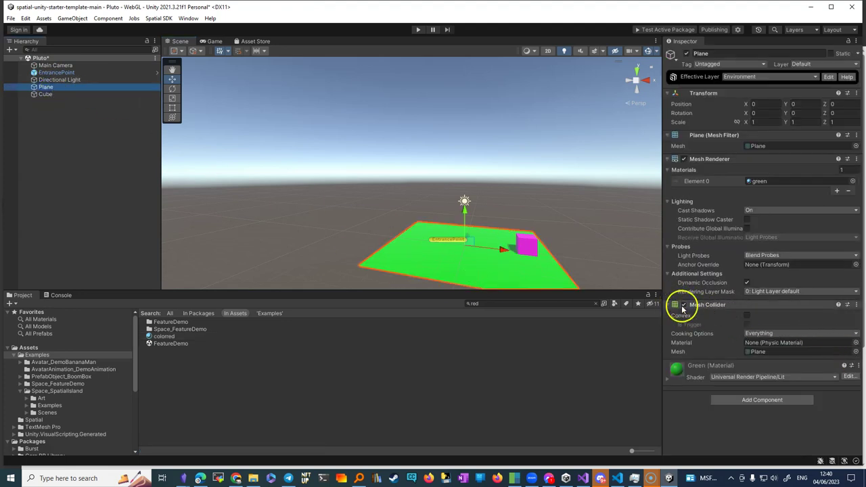
pyautogui.click(46, 94)
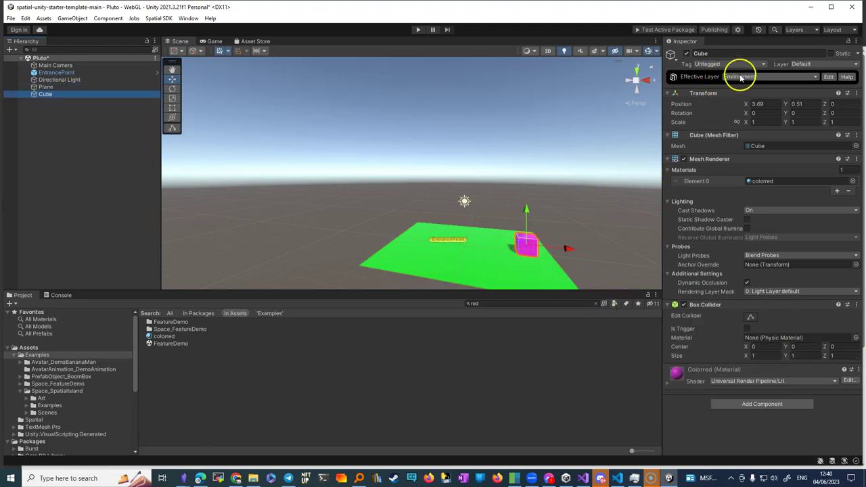
# Review the effective layer options available for the cube without changing its layer
pyautogui.click(816, 78)
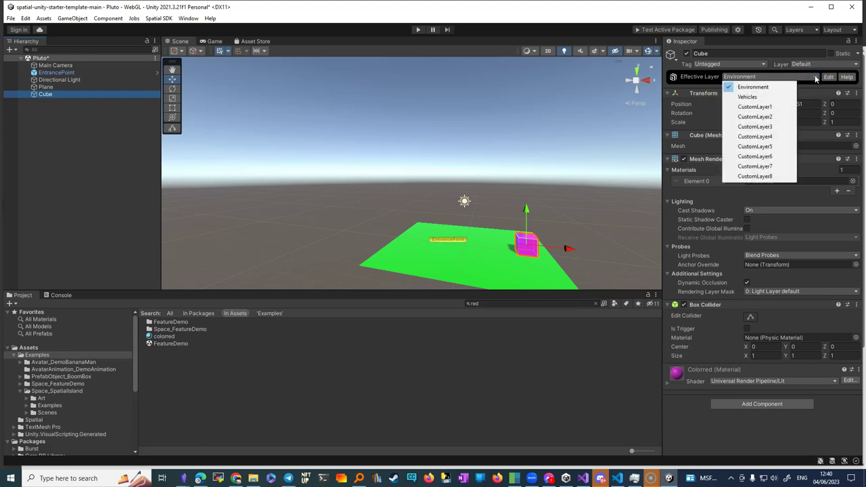
pyautogui.click(815, 79)
pyautogui.click(814, 80)
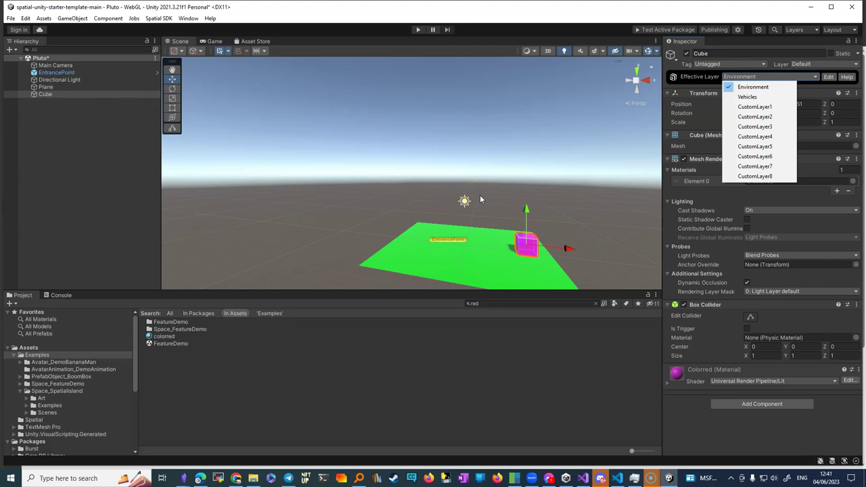
# Authenticate the Spatial Creator Toolkit by copying the access token from the Spatial Studio account page and pasting it into the Spatial Portal in Unity
pyautogui.click(154, 19)
pyautogui.click(168, 28)
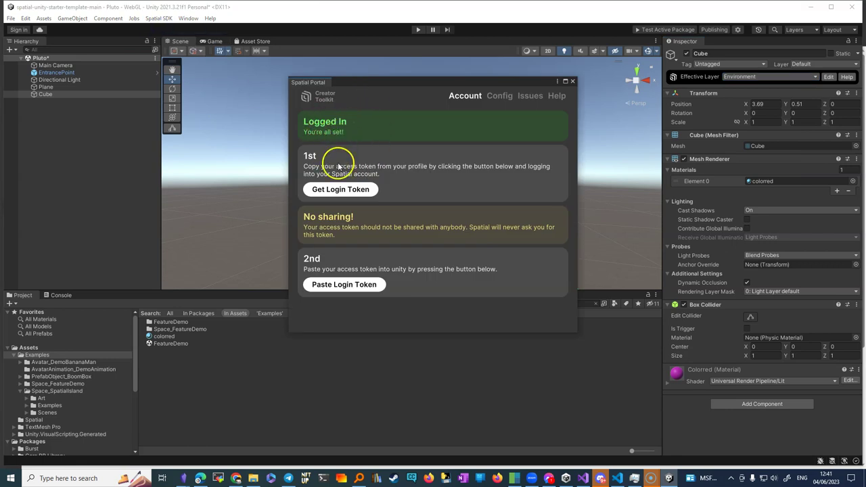
pyautogui.click(338, 190)
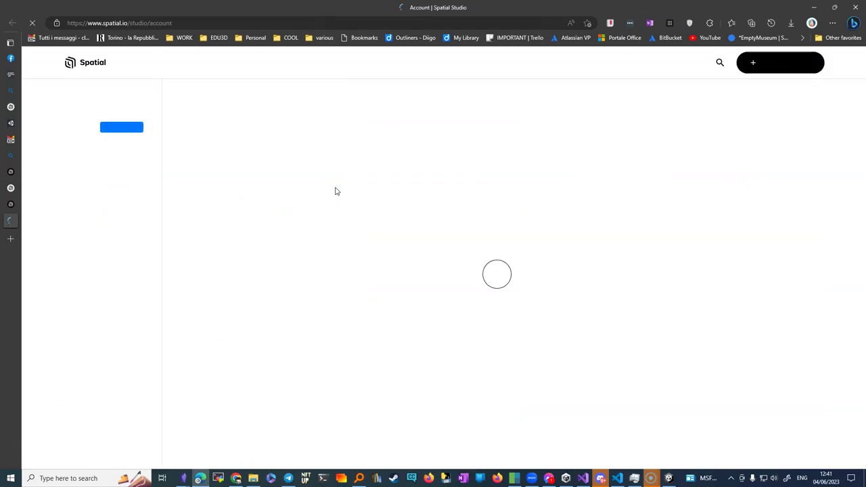
pyautogui.click(202, 138)
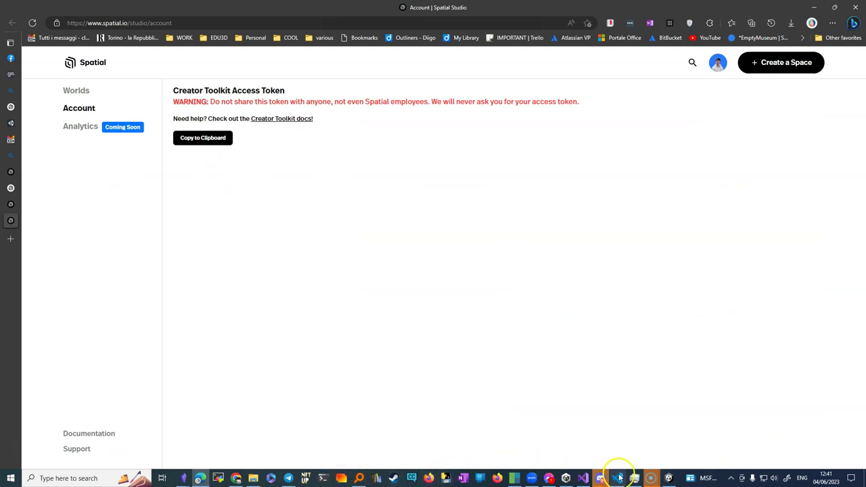
pyautogui.click(669, 478)
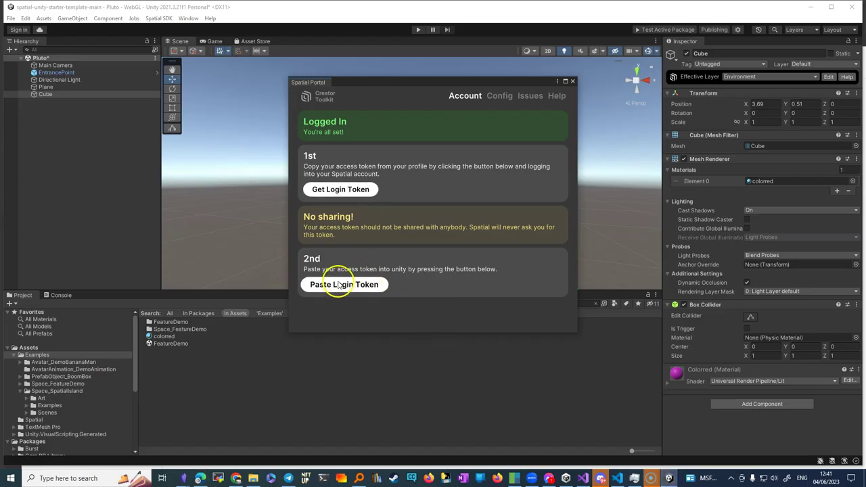
pyautogui.click(313, 285)
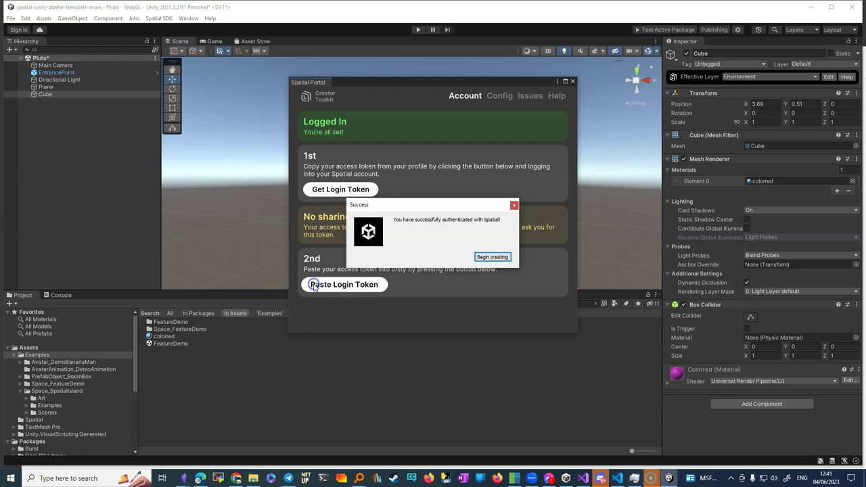
pyautogui.click(492, 258)
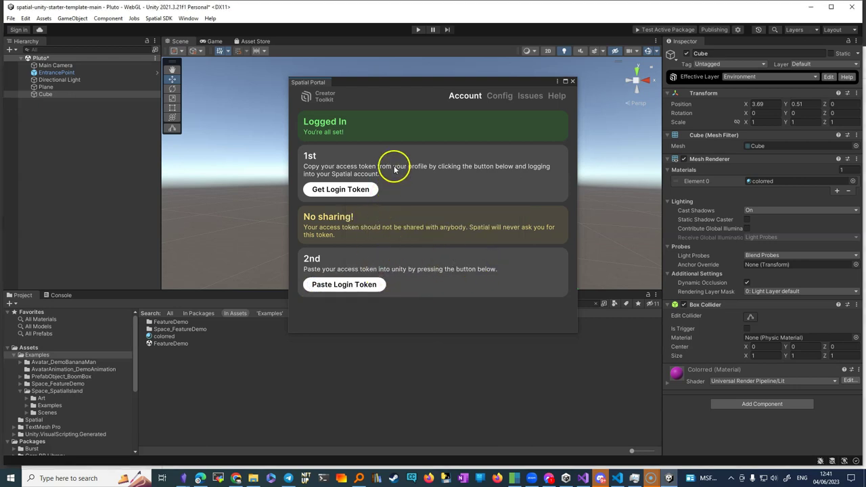
# Examine the portal's project configuration: the default world choices, the package types that can be created and the active package choices
pyautogui.click(499, 97)
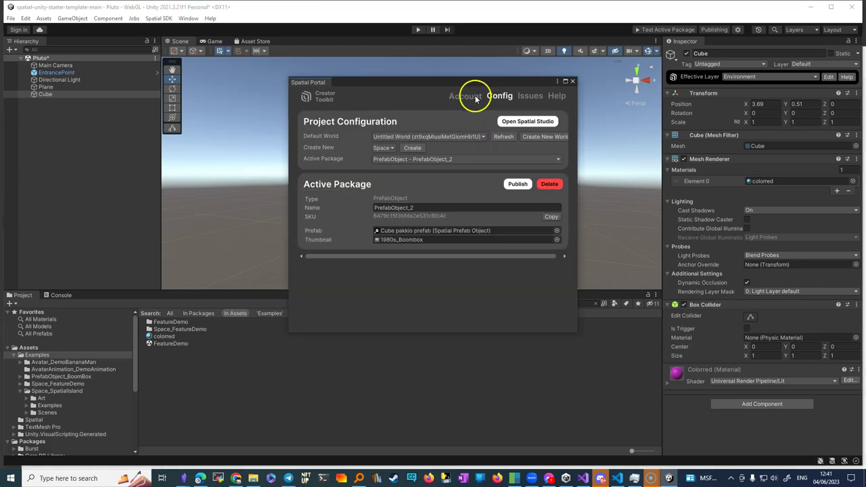
pyautogui.moveTo(408, 82); pyautogui.dragTo(362, 107)
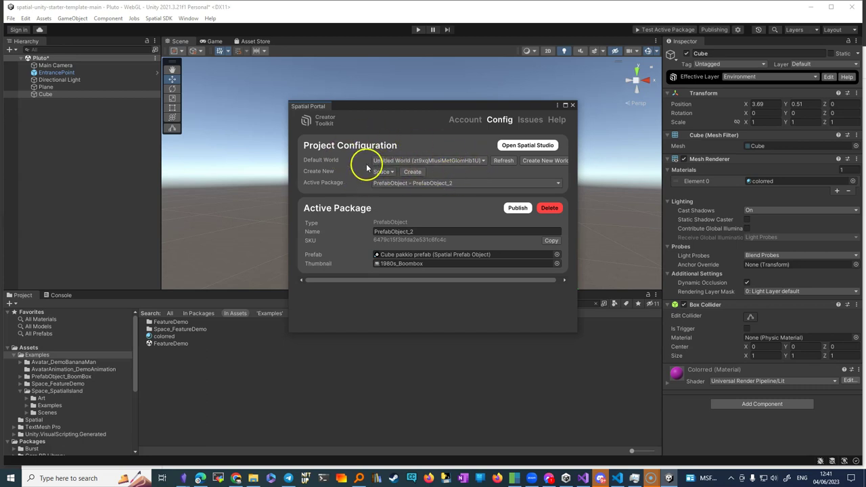
pyautogui.click(483, 161)
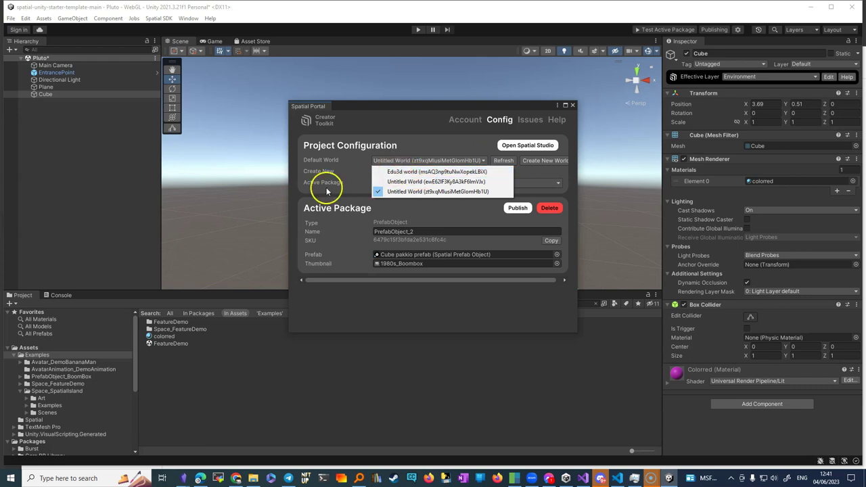
pyautogui.click(295, 195)
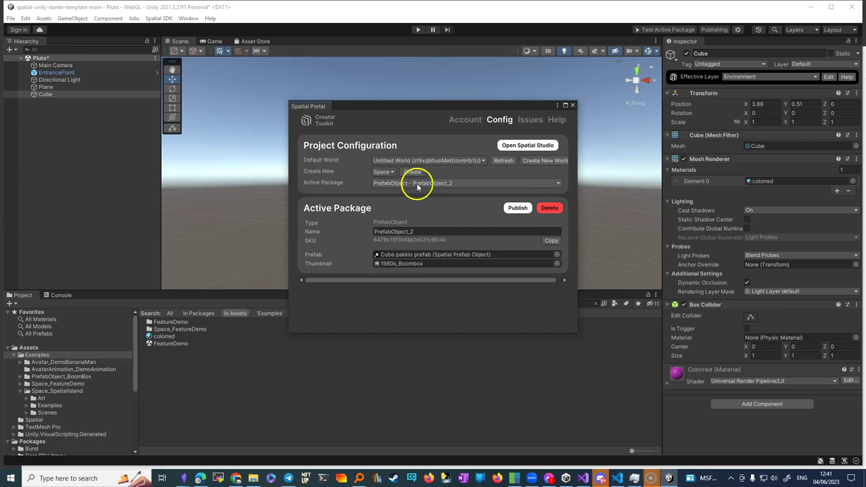
pyautogui.click(384, 172)
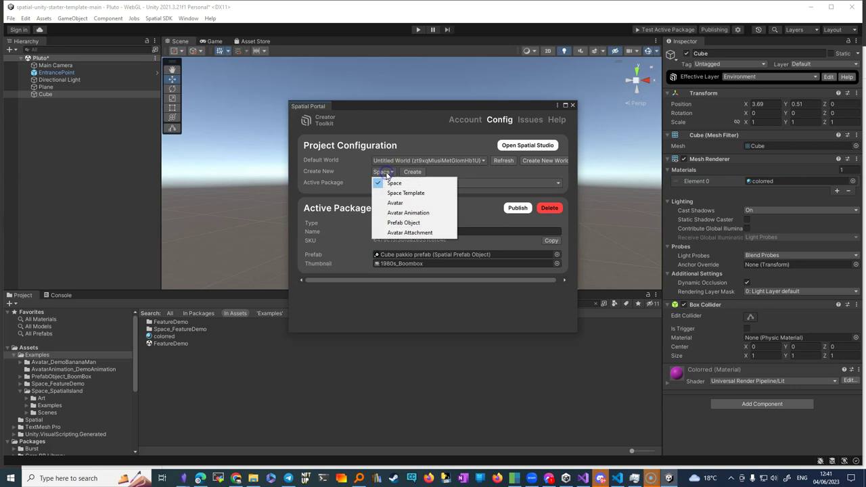
pyautogui.click(389, 226)
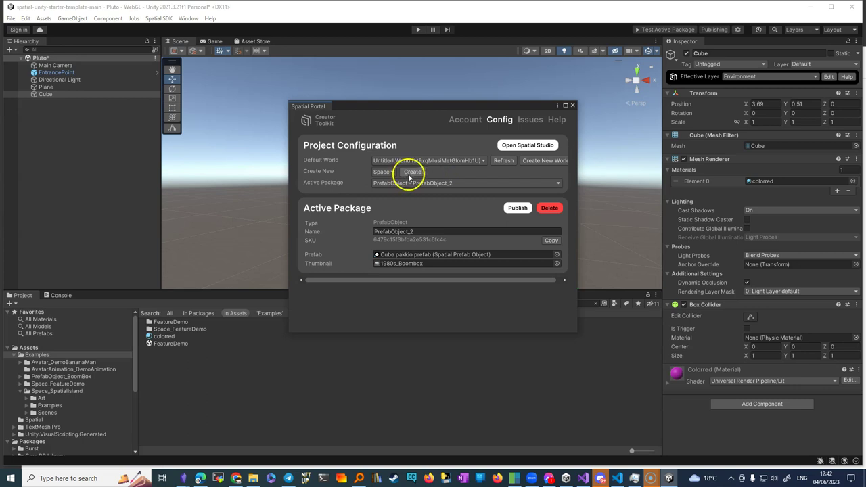
pyautogui.click(481, 161)
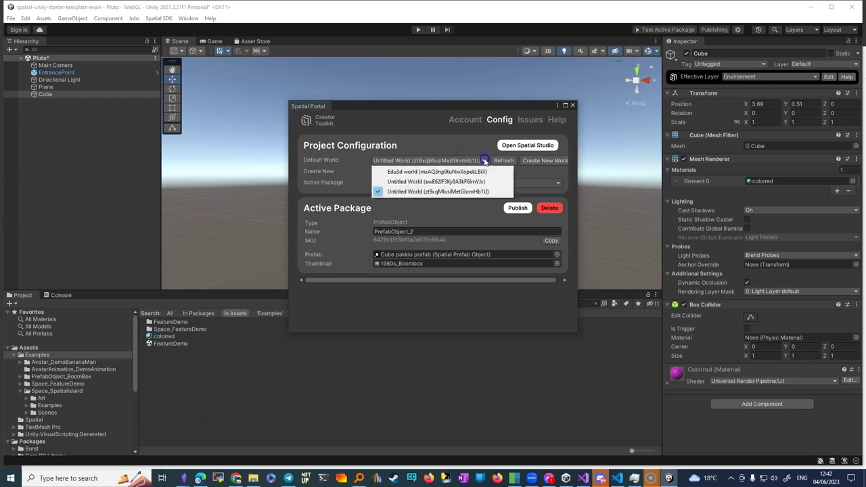
pyautogui.click(393, 210)
pyautogui.click(394, 184)
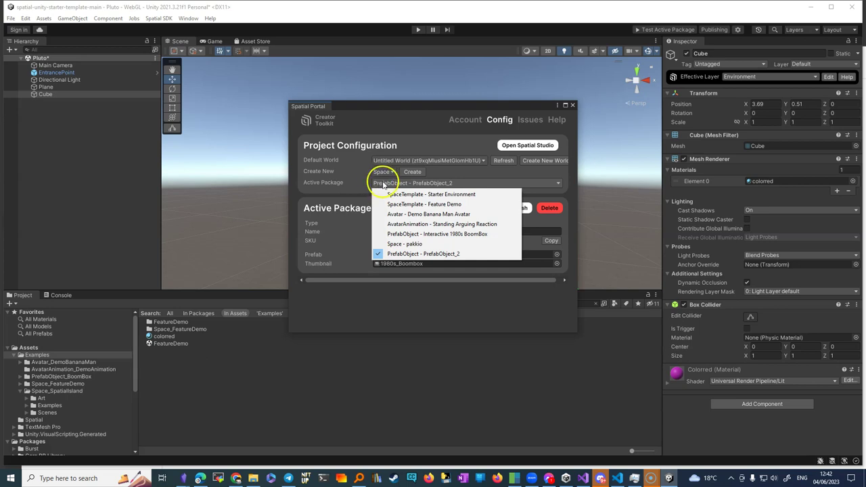
pyautogui.click(325, 208)
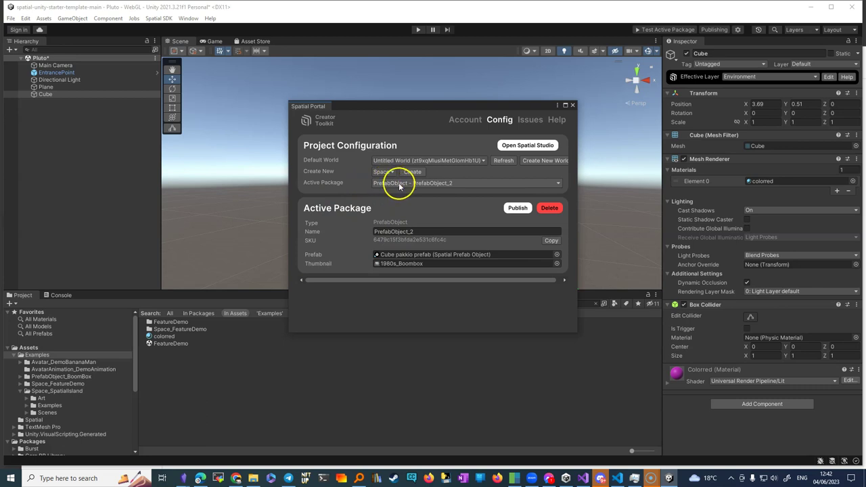
# Rename the active PrefabObject_2 package as pluto
pyautogui.click(398, 231)
pyautogui.doubleClick(399, 232)
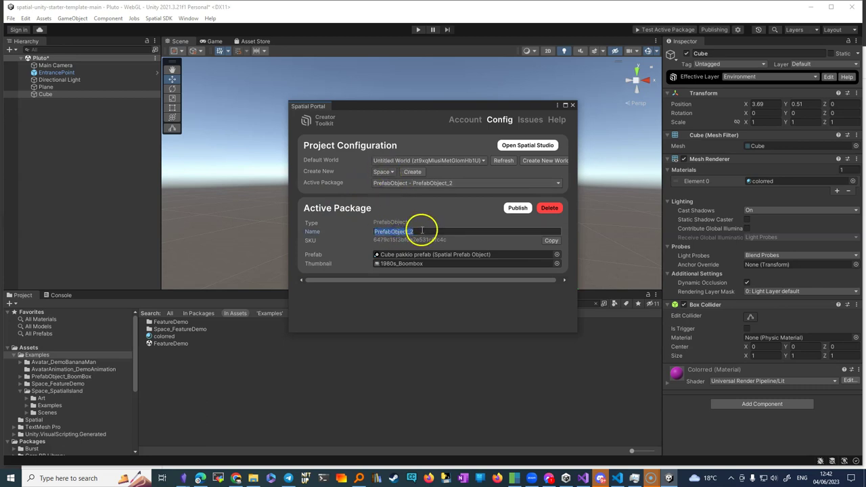
pyautogui.write('pluto')
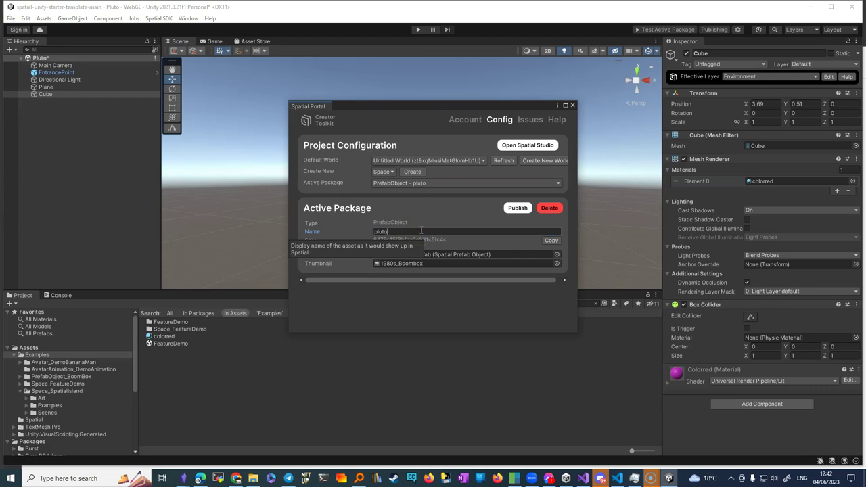
# Make the Space package pakkio the active package and rename it Pluto
pyautogui.click(558, 183)
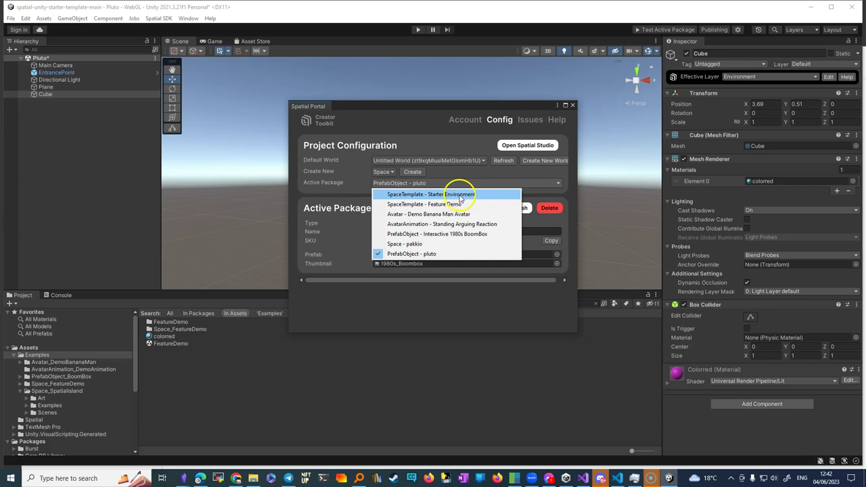
pyautogui.click(410, 244)
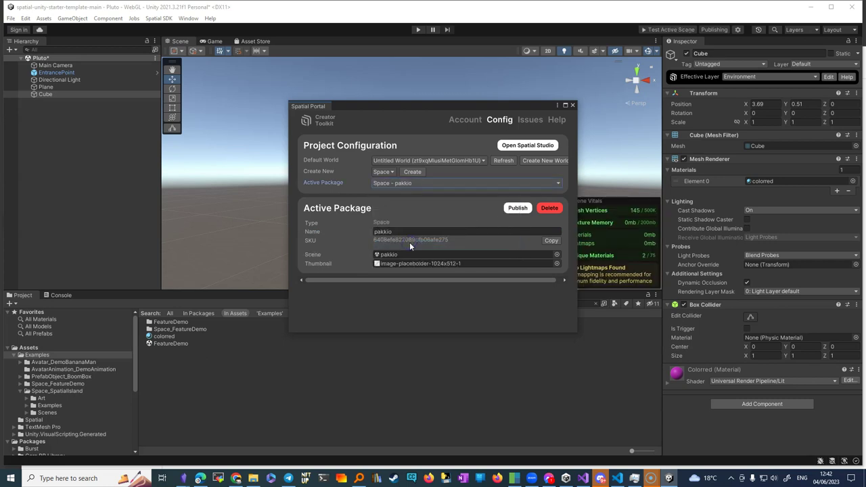
pyautogui.click(435, 182)
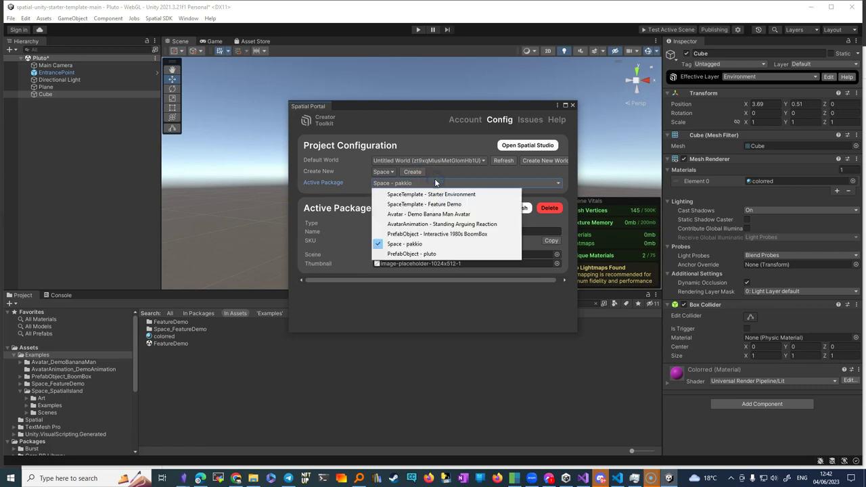
pyautogui.click(344, 231)
pyautogui.moveTo(378, 239); pyautogui.dragTo(396, 231)
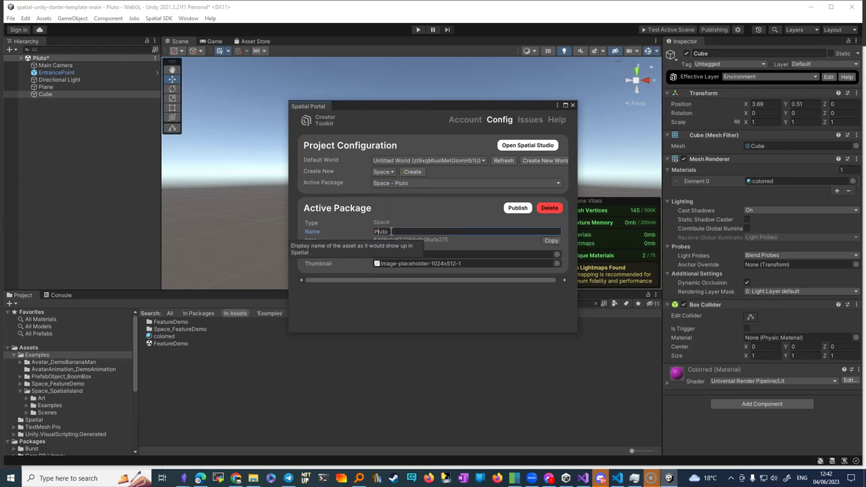
pyautogui.moveTo(387, 253)
pyautogui.mouseDown()
pyautogui.moveTo(364, 238)
pyautogui.moveTo(316, 240)
pyautogui.moveTo(499, 248)
pyautogui.moveTo(400, 244)
pyautogui.moveTo(426, 238)
pyautogui.moveTo(416, 239)
pyautogui.mouseUp()
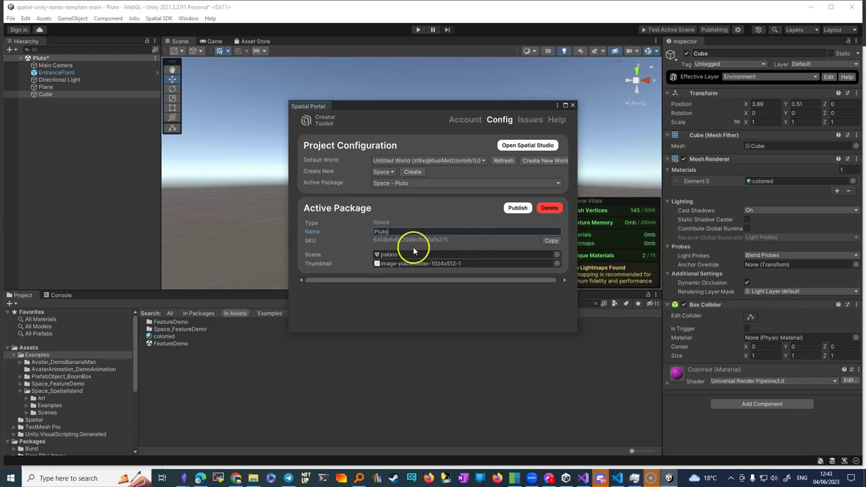
# Assign the Pluto scene to the active Space package and locate its placeholder thumbnail image in the project assets
pyautogui.click(556, 255)
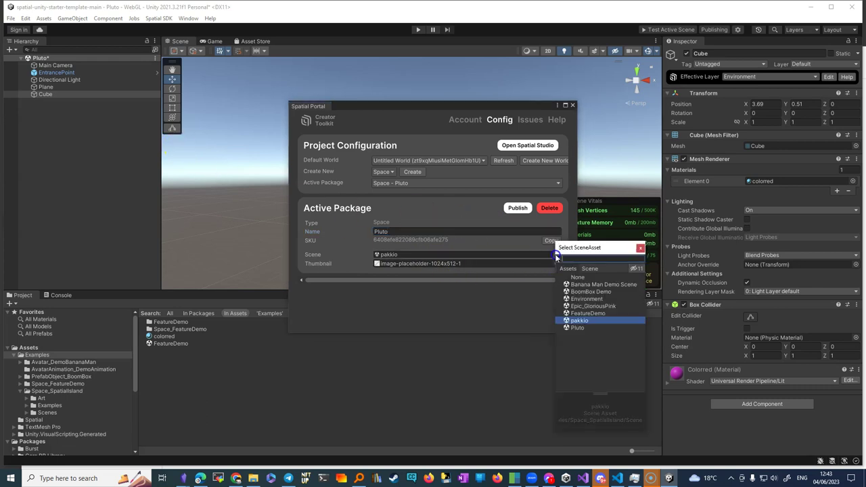
pyautogui.click(579, 327)
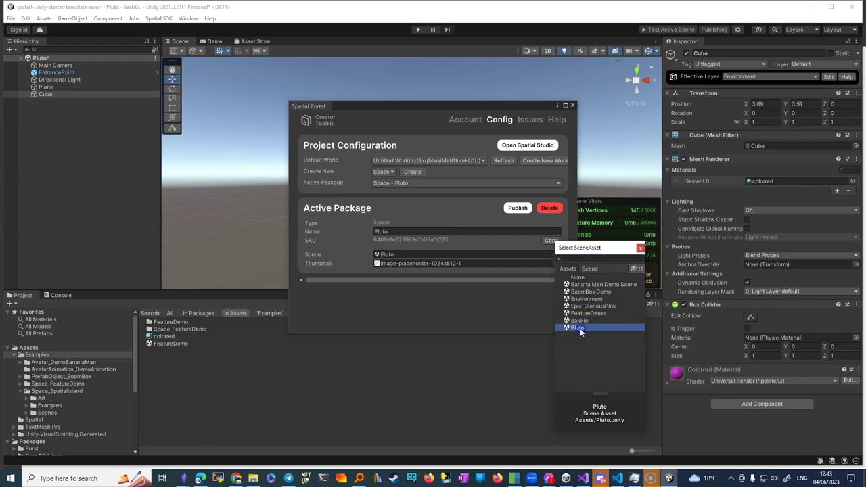
pyautogui.click(390, 284)
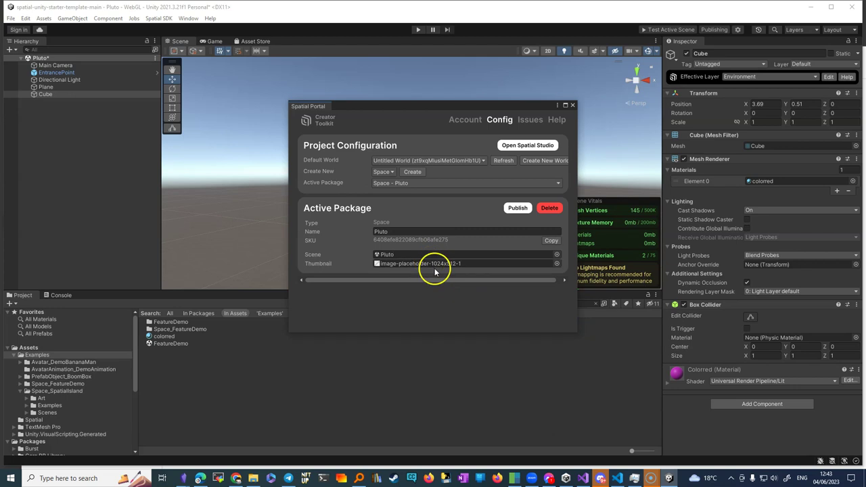
pyautogui.click(466, 265)
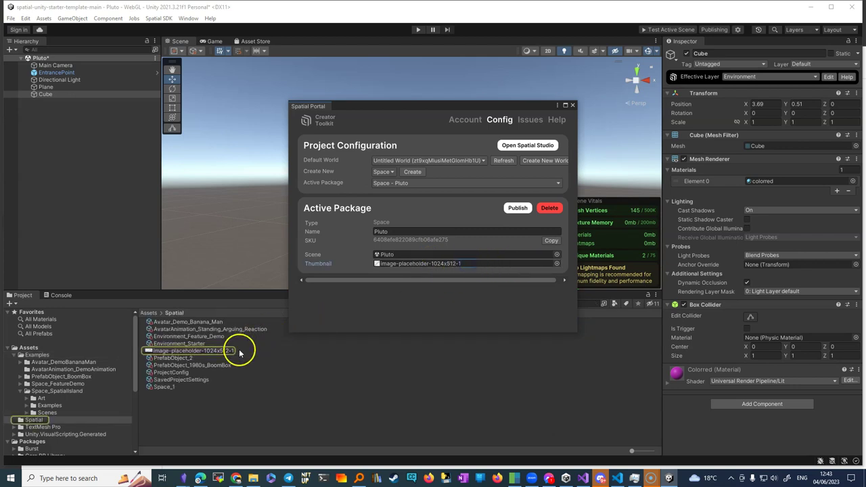
pyautogui.click(214, 351)
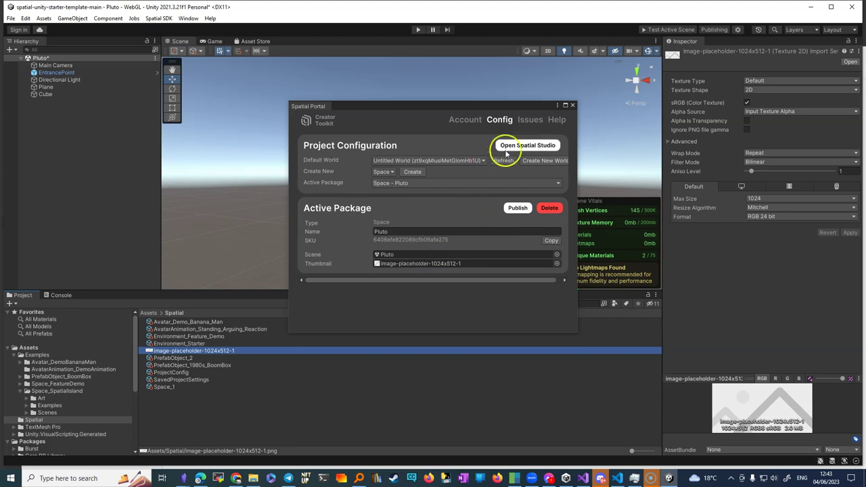
# Run the issue check on the Pluto Space package and examine the details of the thumbnail camera and AudioListener errors
pyautogui.click(528, 120)
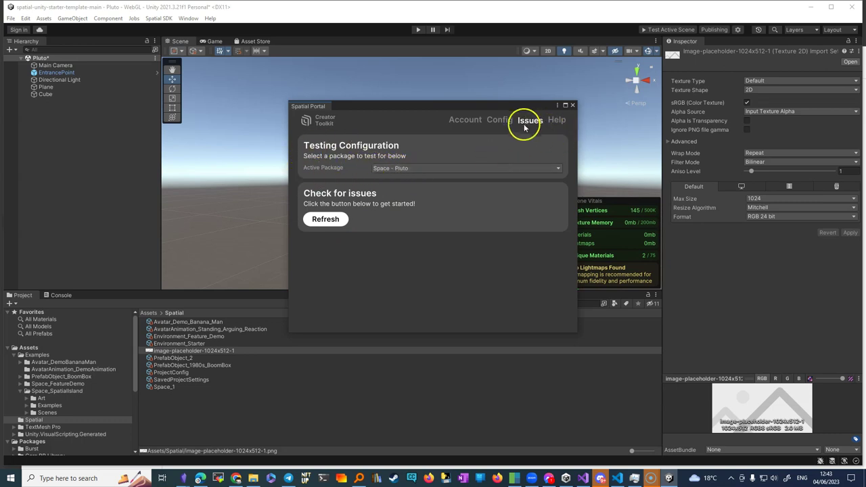
pyautogui.click(326, 221)
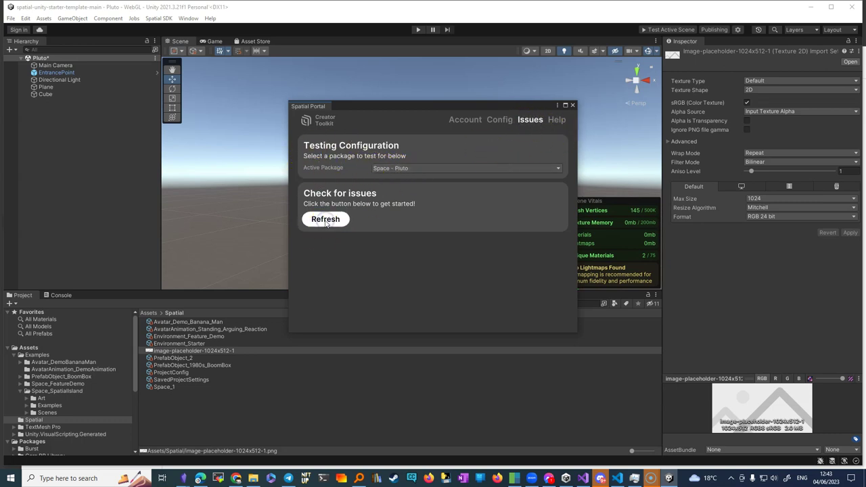
pyautogui.click(327, 227)
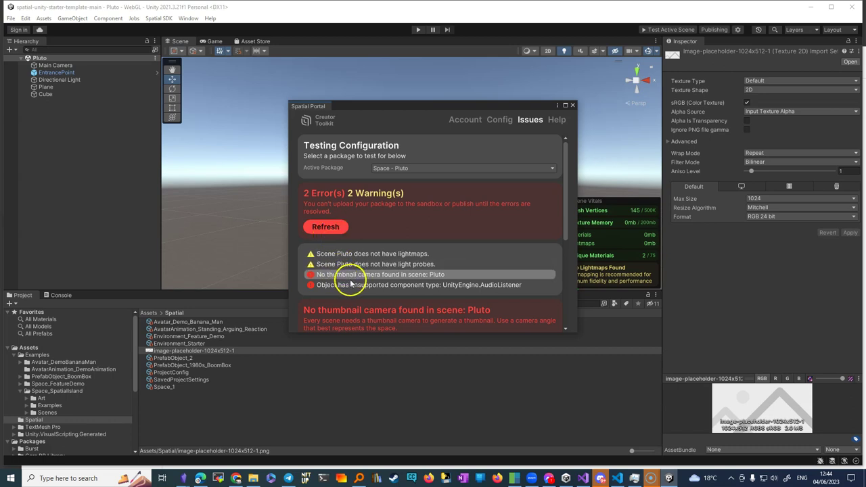
pyautogui.click(379, 278)
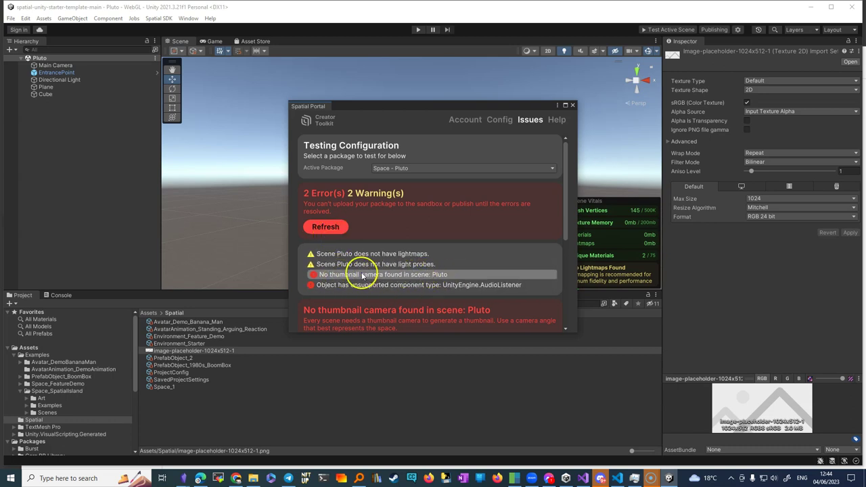
pyautogui.click(353, 286)
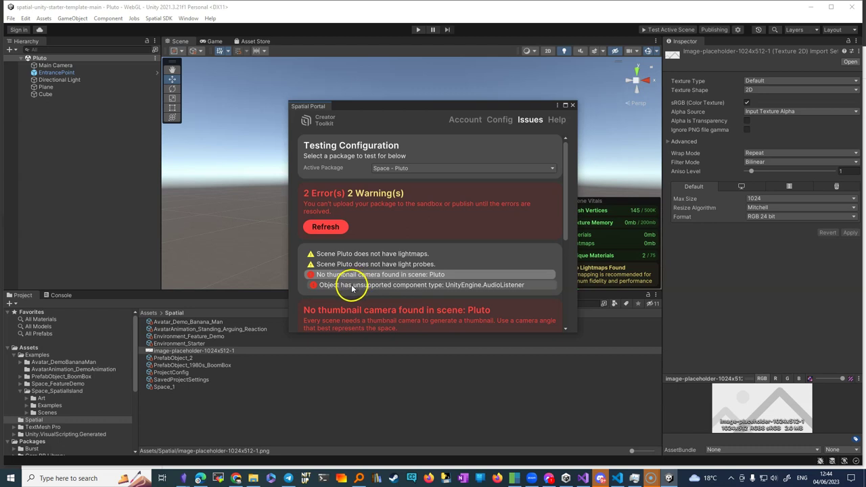
pyautogui.click(412, 285)
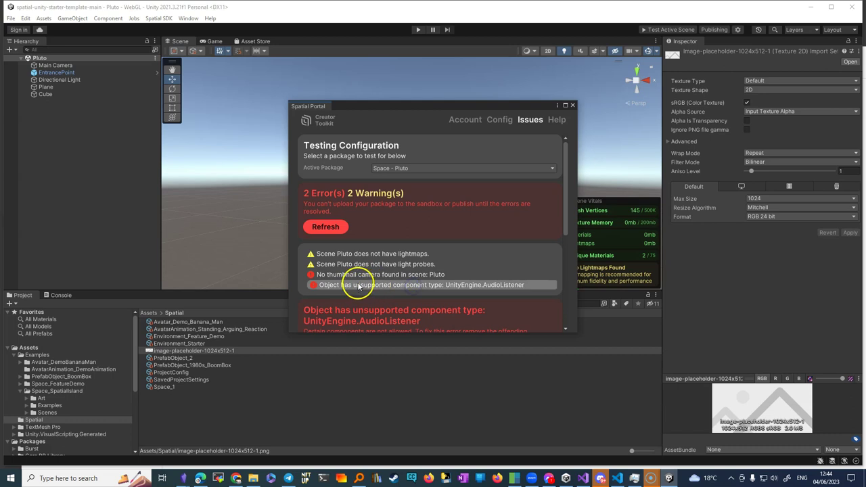
# Delete the Main Camera from the Pluto scene and refresh the package's issue check
pyautogui.click(59, 66)
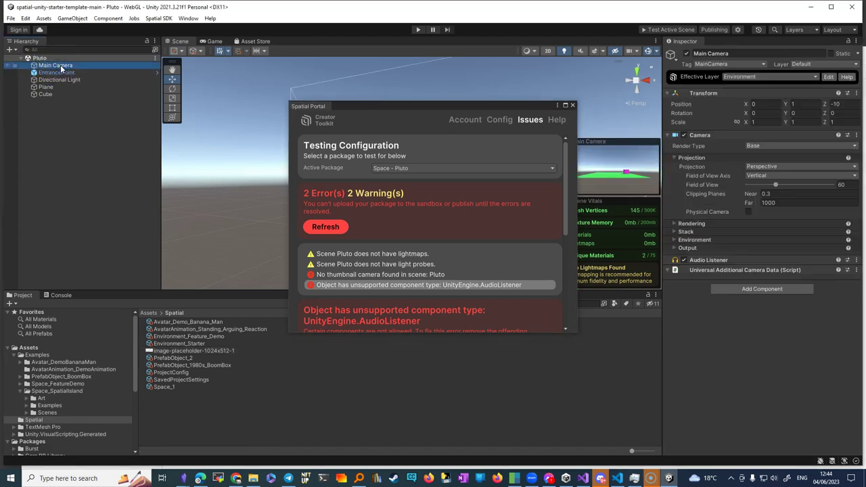
pyautogui.press('Delete')
pyautogui.click(30, 59)
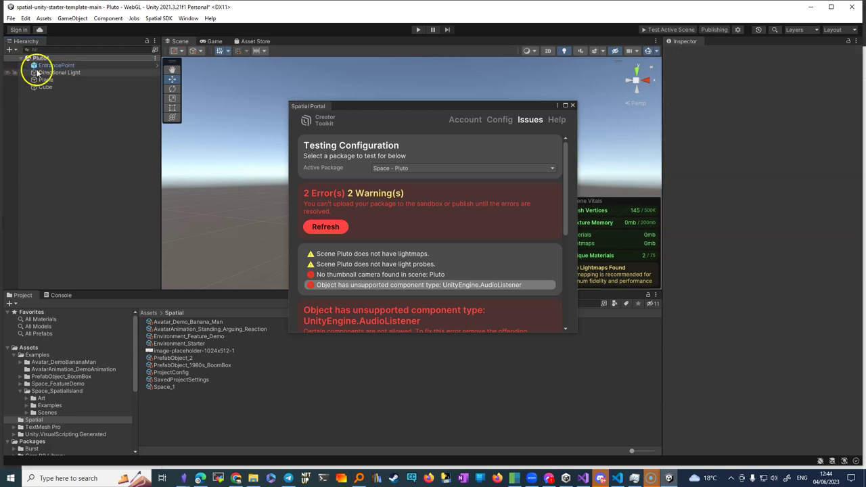
pyautogui.click(332, 227)
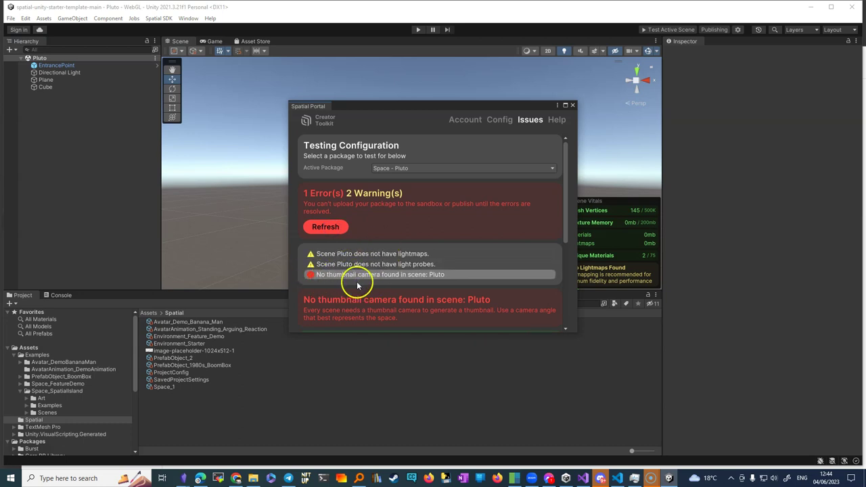
# Apply the automatic fix for the missing thumbnail camera error in the Pluto scene
pyautogui.scroll(-2, 433, 270)
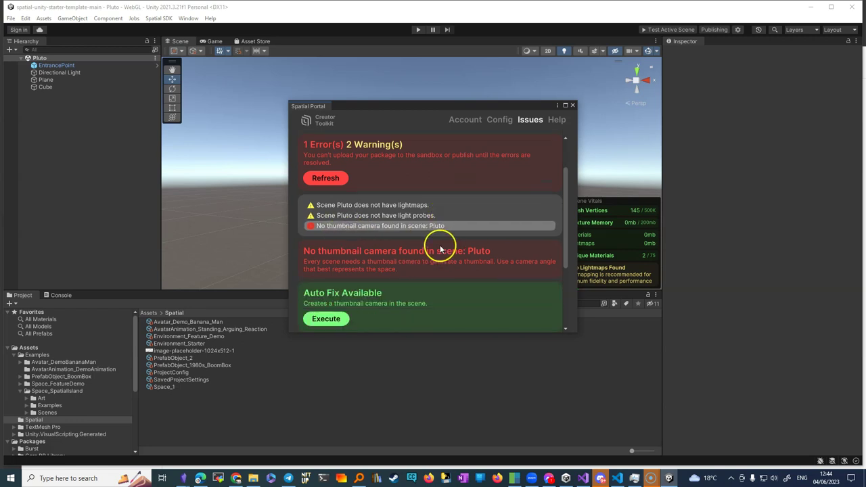
pyautogui.scroll(-1, 417, 247)
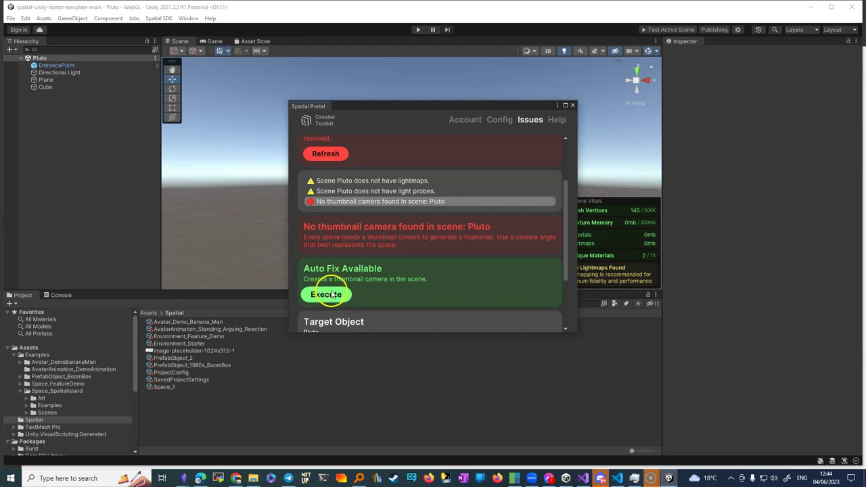
pyautogui.scroll(-1, 336, 288)
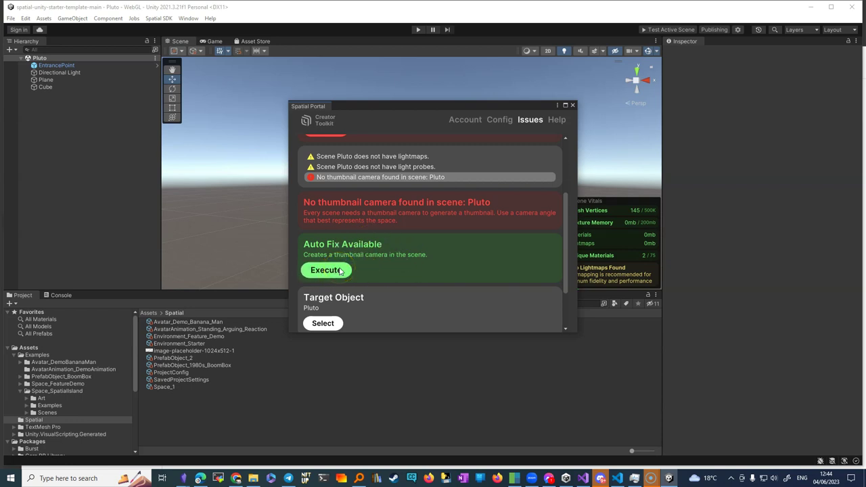
pyautogui.click(340, 270)
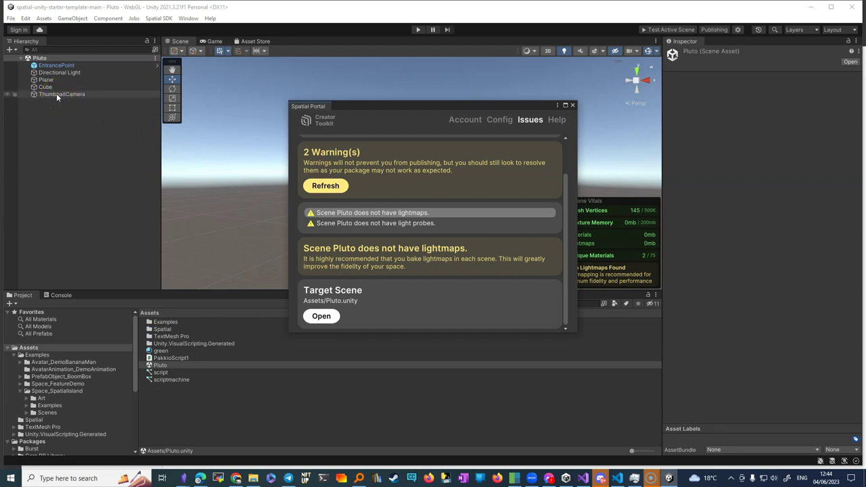
# Uncover the scene view, inspect the ThumbnailCamera's properties and preview, and refresh the issue check
pyautogui.click(369, 103)
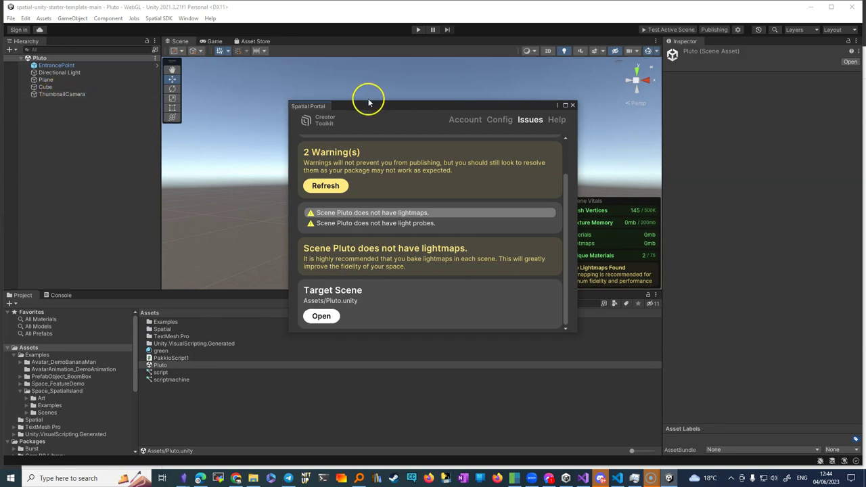
pyautogui.moveTo(390, 108); pyautogui.dragTo(181, 163)
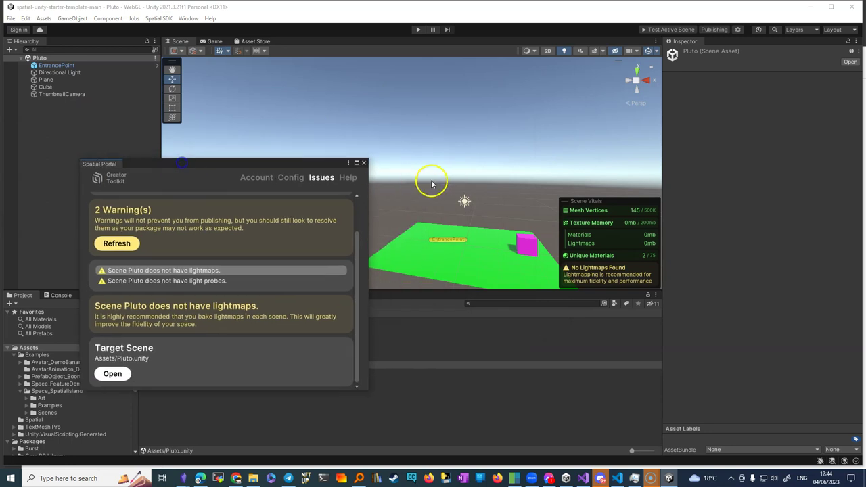
pyautogui.click(58, 96)
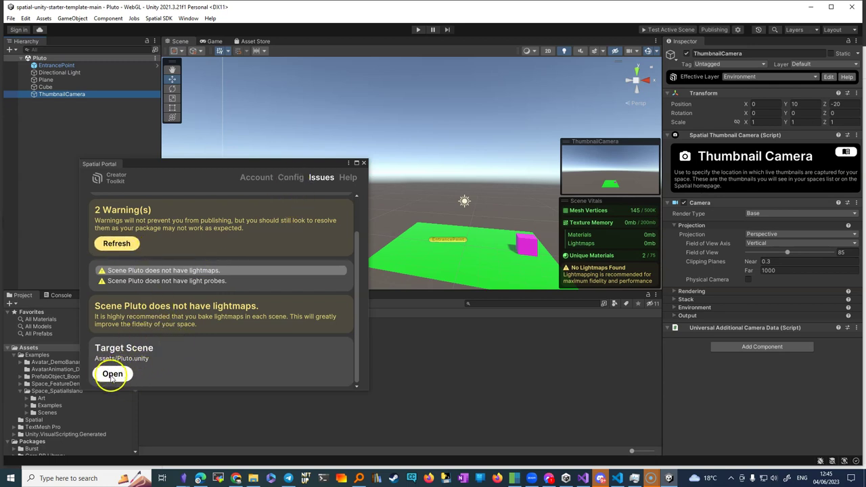
pyautogui.click(119, 245)
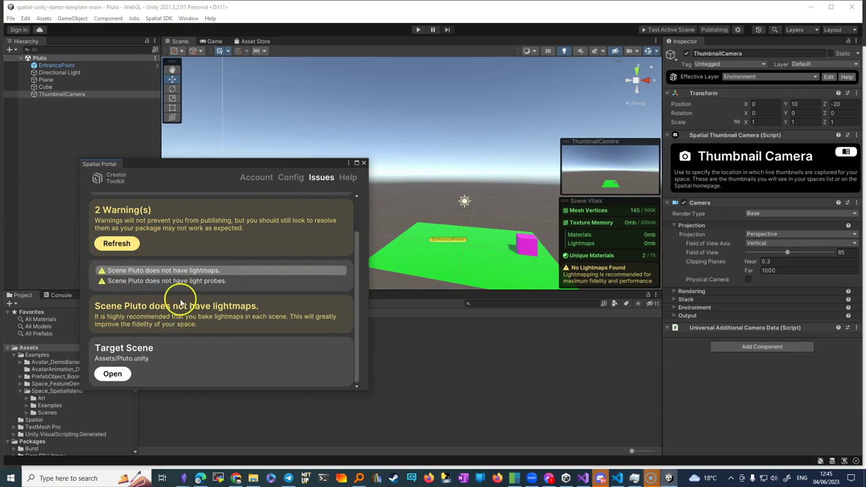
# Close the Spatial Portal, test the active scene in the Spatial sandbox and walk the avatar towards the two magenta cubes
pyautogui.click(364, 163)
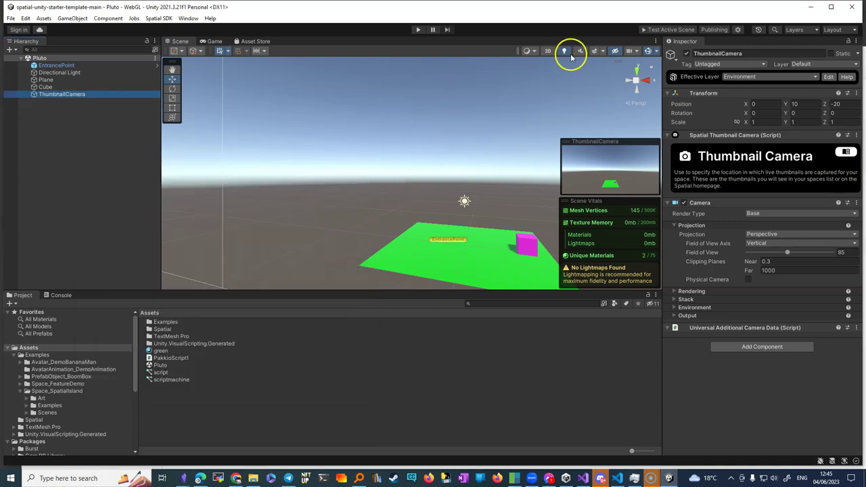
pyautogui.click(672, 31)
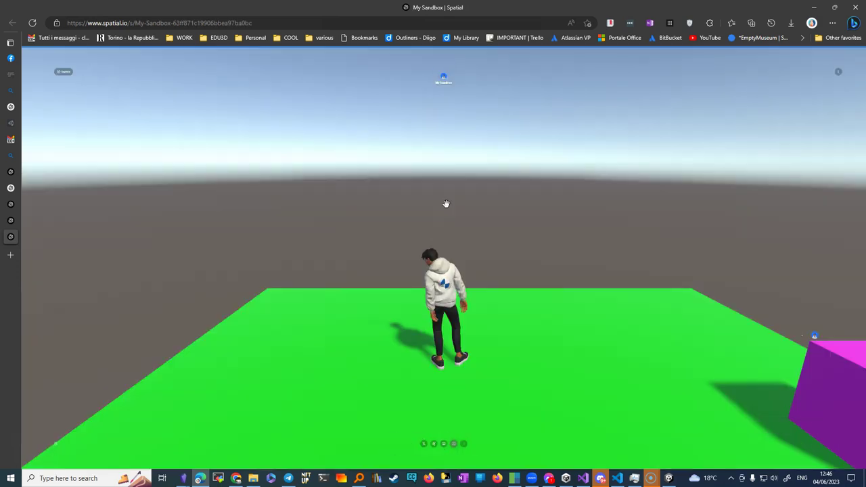
pyautogui.moveTo(379, 319); pyautogui.dragTo(730, 394)
pyautogui.moveTo(573, 406); pyautogui.dragTo(772, 384)
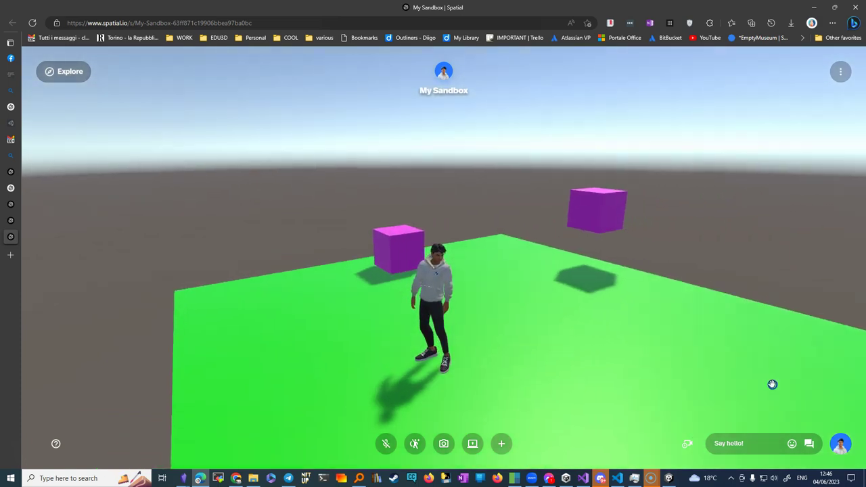
pyautogui.press('w')
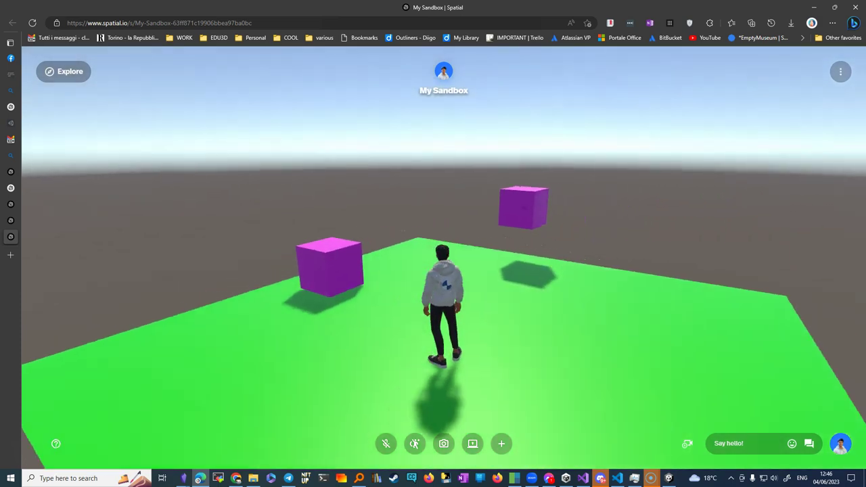
pyautogui.press('w')
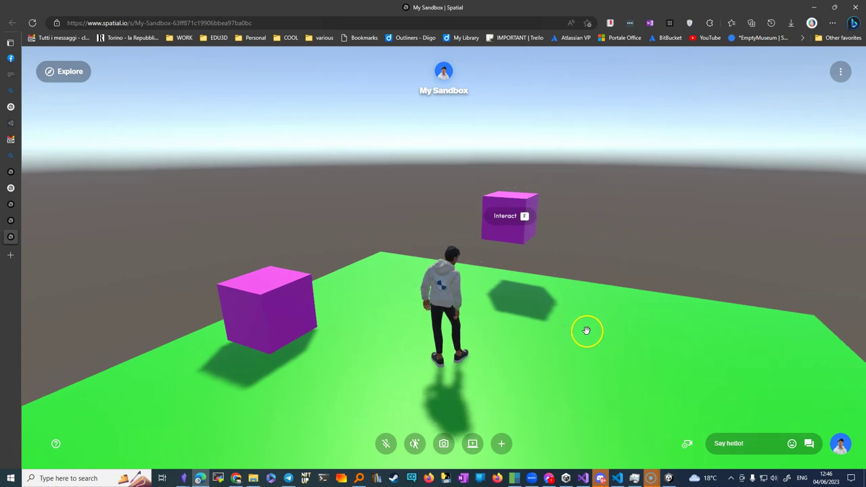
# Turn the avatar towards the magenta cube resting on the green plane and walk it up to that cube
pyautogui.moveTo(544, 331); pyautogui.dragTo(400, 376)
pyautogui.click(393, 276)
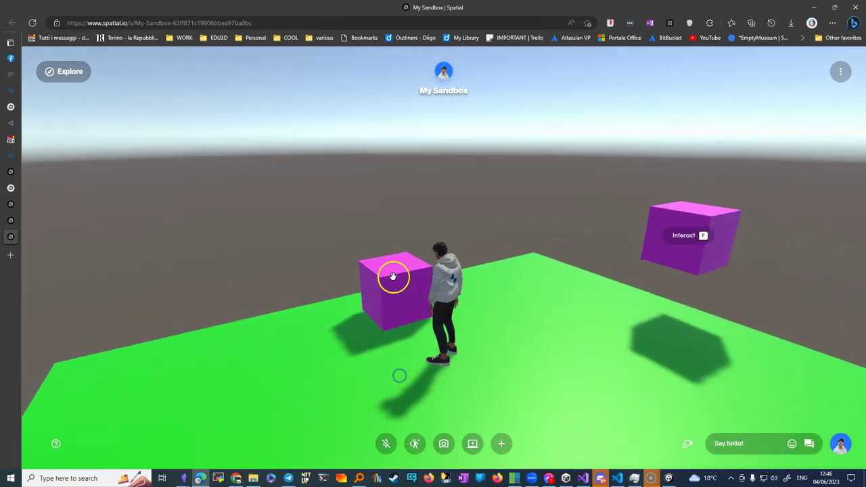
pyautogui.moveTo(394, 285); pyautogui.dragTo(383, 289)
pyautogui.click(527, 377)
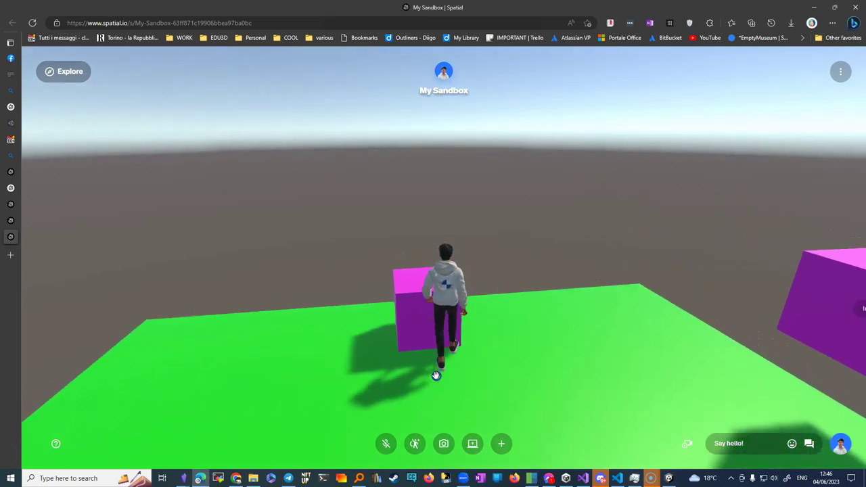
pyautogui.moveTo(435, 373); pyautogui.dragTo(469, 469)
pyautogui.press('w')
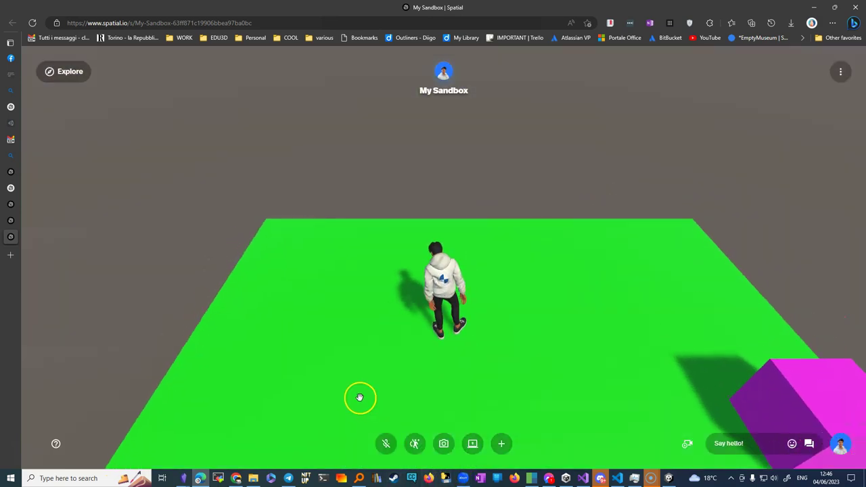
# Look around the sandbox from the green plane and walk the avatar close to the floating interactive cube
pyautogui.moveTo(359, 397); pyautogui.dragTo(812, 373)
pyautogui.moveTo(516, 422); pyautogui.dragTo(458, 389)
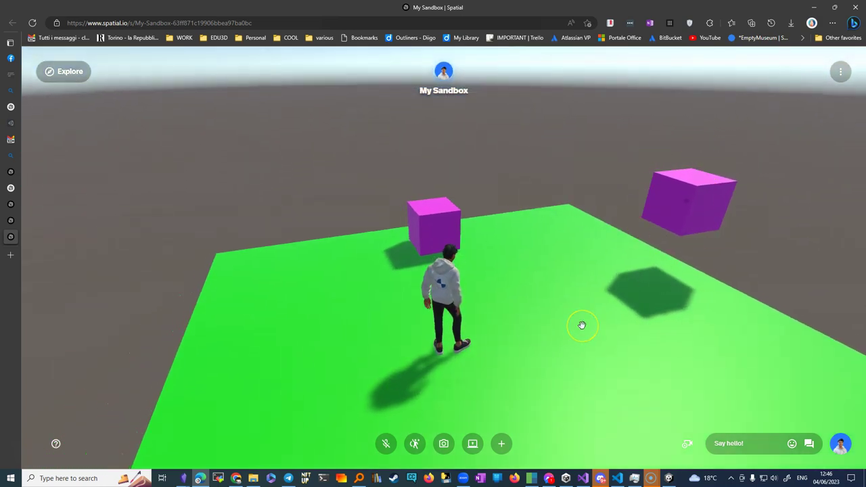
pyautogui.moveTo(507, 306); pyautogui.dragTo(407, 272)
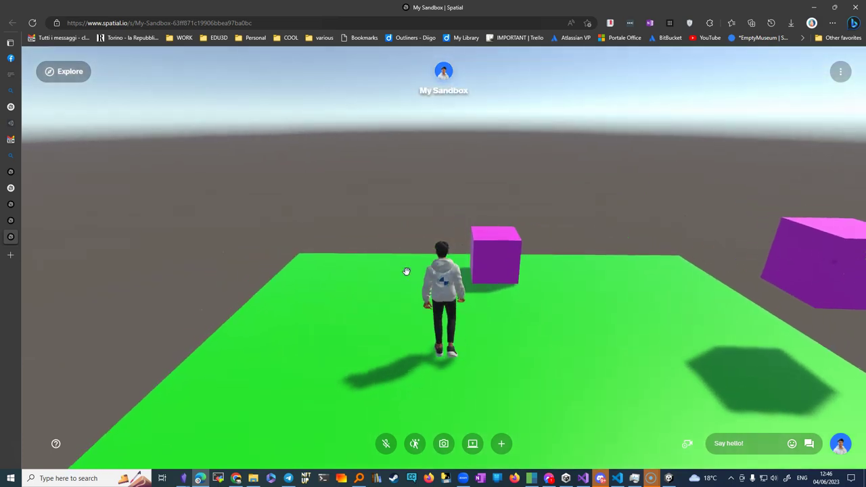
pyautogui.press('w')
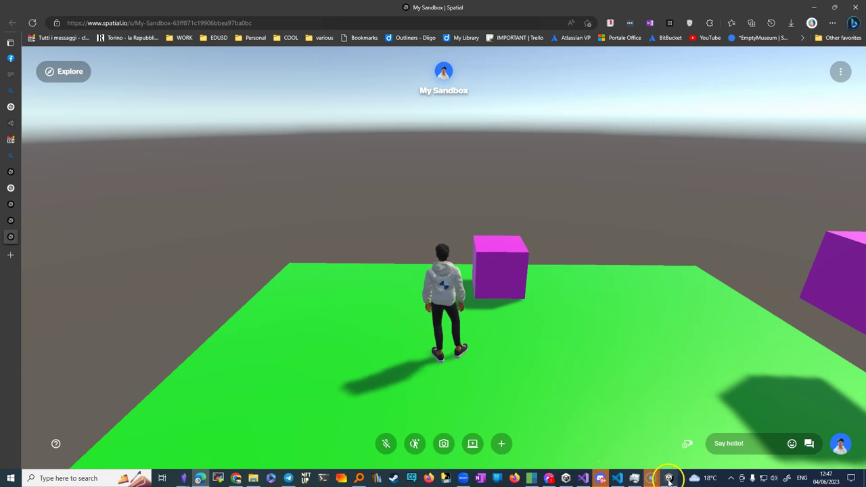
pyautogui.moveTo(669, 480)
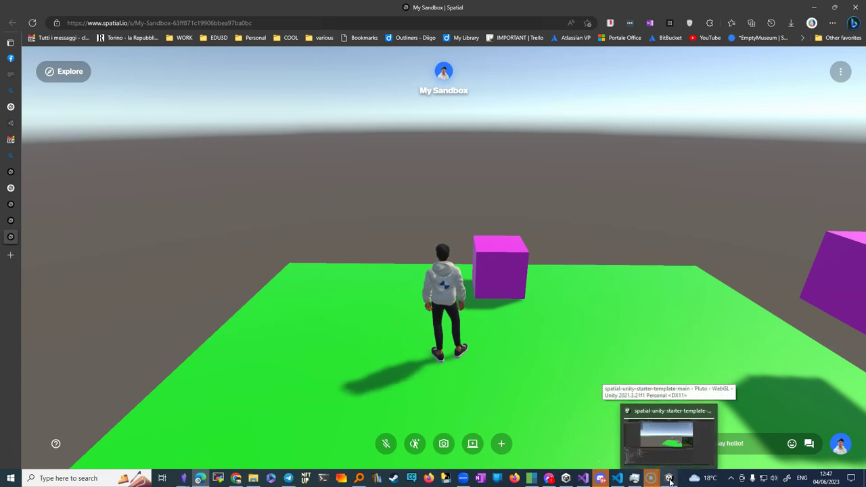
pyautogui.moveTo(396, 380); pyautogui.dragTo(574, 385)
pyautogui.press('w')
pyautogui.click(565, 292)
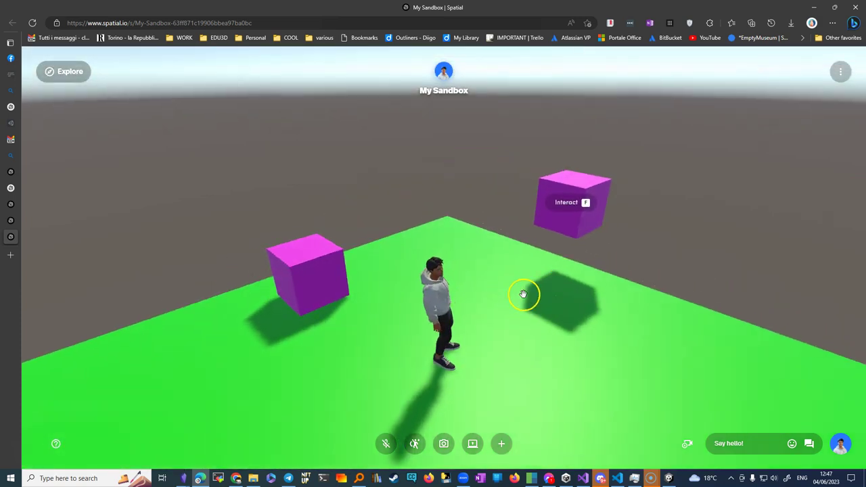